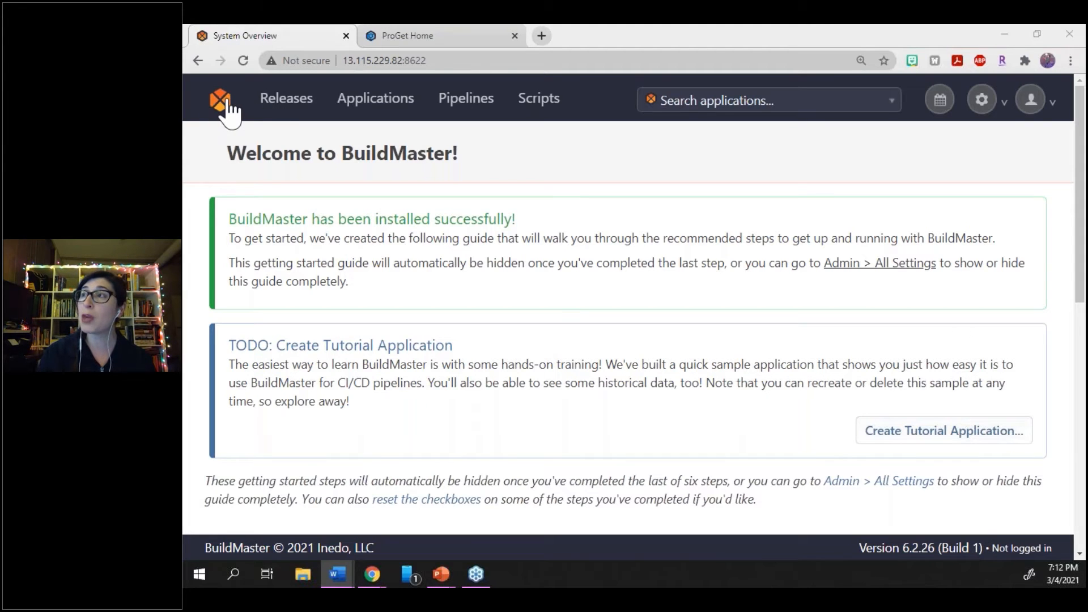
Switch to ProGet and start creating a new feed of the NuGet (.NET) Packages type
{"action": "left_click", "coordinate": [416, 36]}
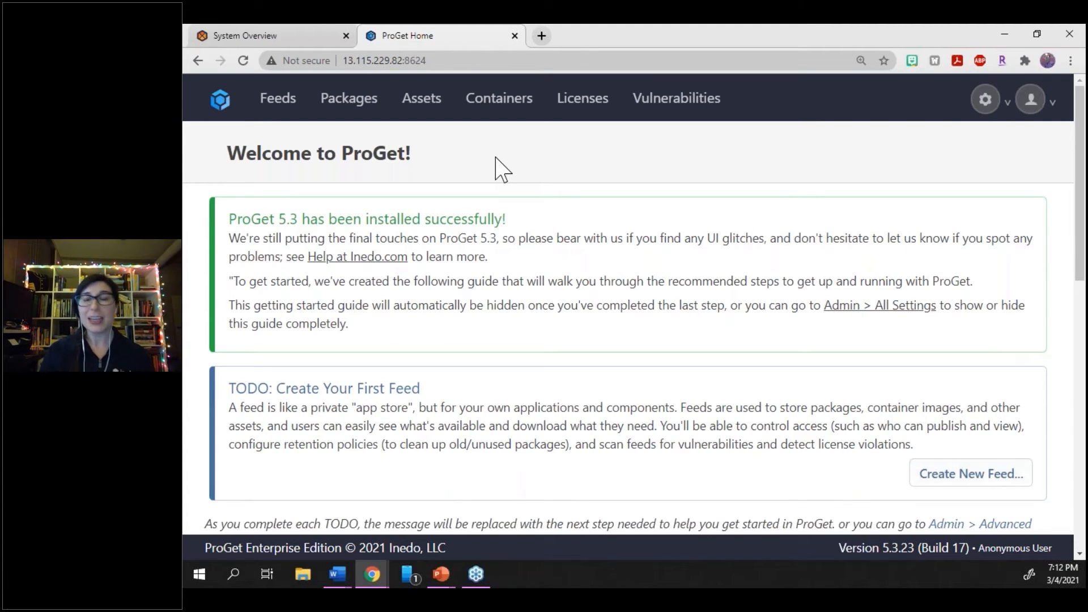
{"action": "left_click", "coordinate": [290, 105]}
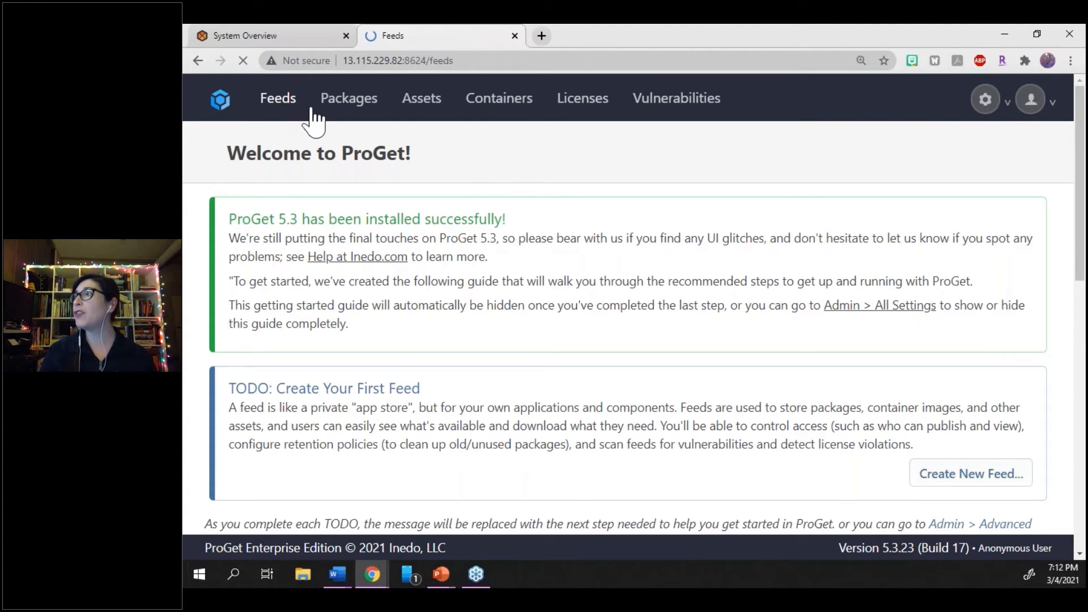
{"action": "left_click", "coordinate": [950, 323]}
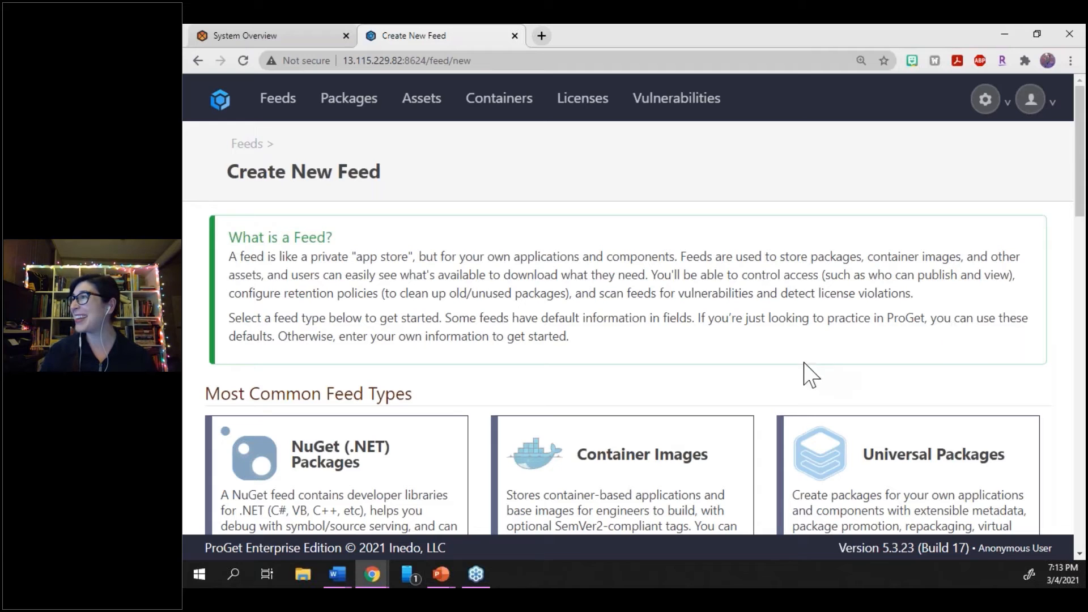
{"action": "scroll", "coordinate": [525, 365], "scroll_direction": "down", "scroll_amount": 1}
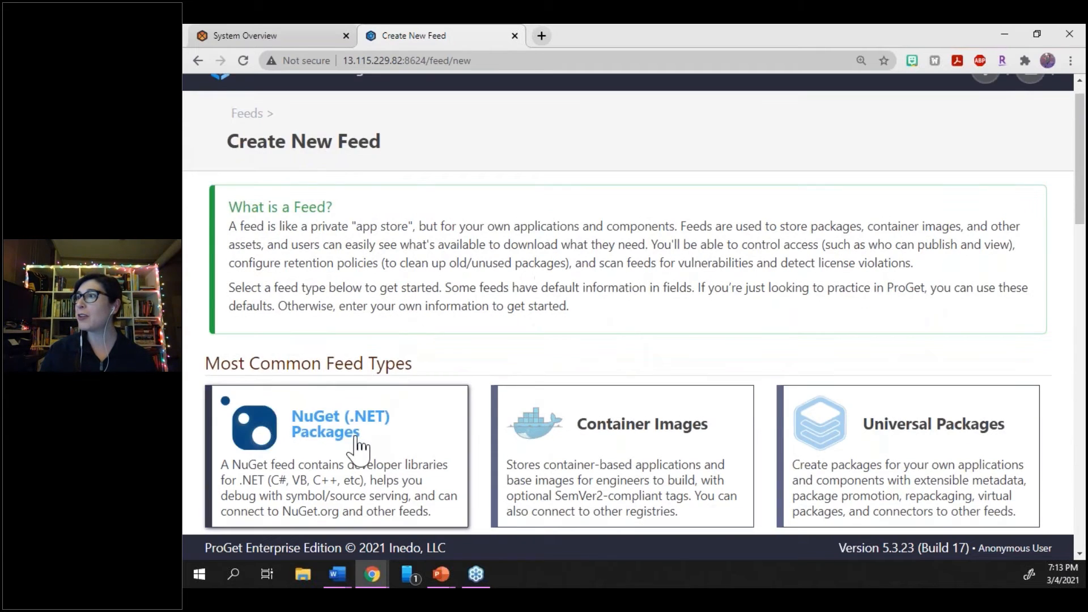
{"action": "left_click", "coordinate": [357, 451]}
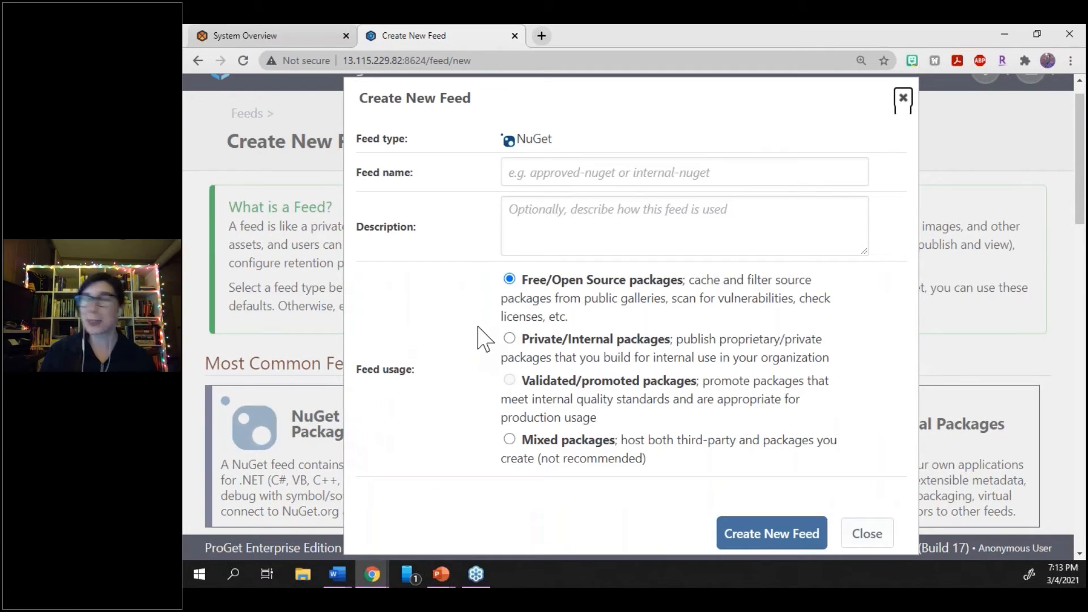
Create the NuGet feed with the name Tutorial and Private/Internal packages usage, and select its API endpoint URL
{"action": "left_click", "coordinate": [613, 174]}
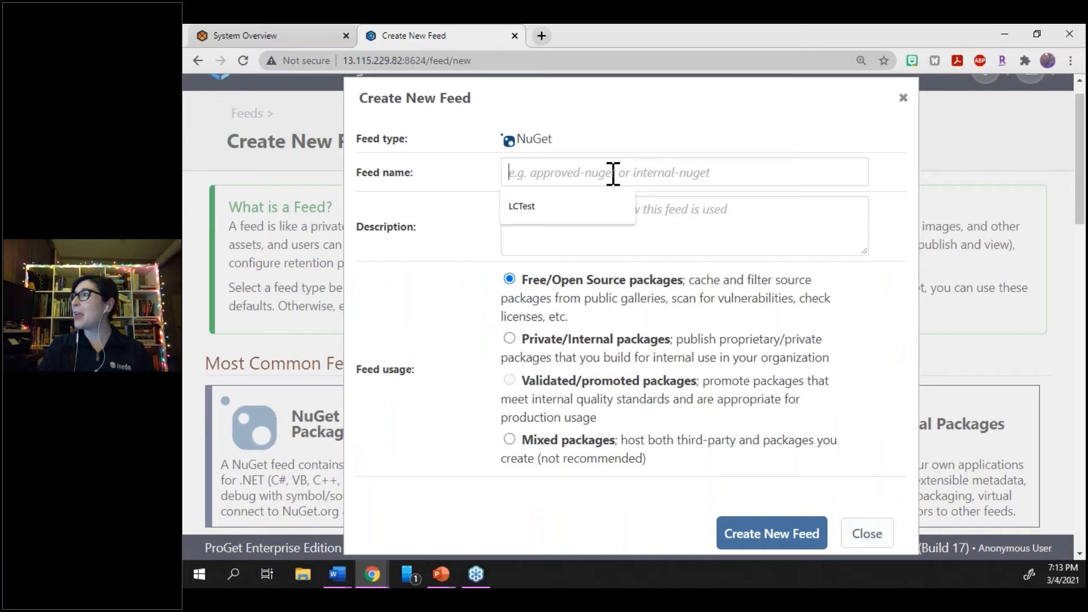
{"action": "type", "text": "TutorialTes"}
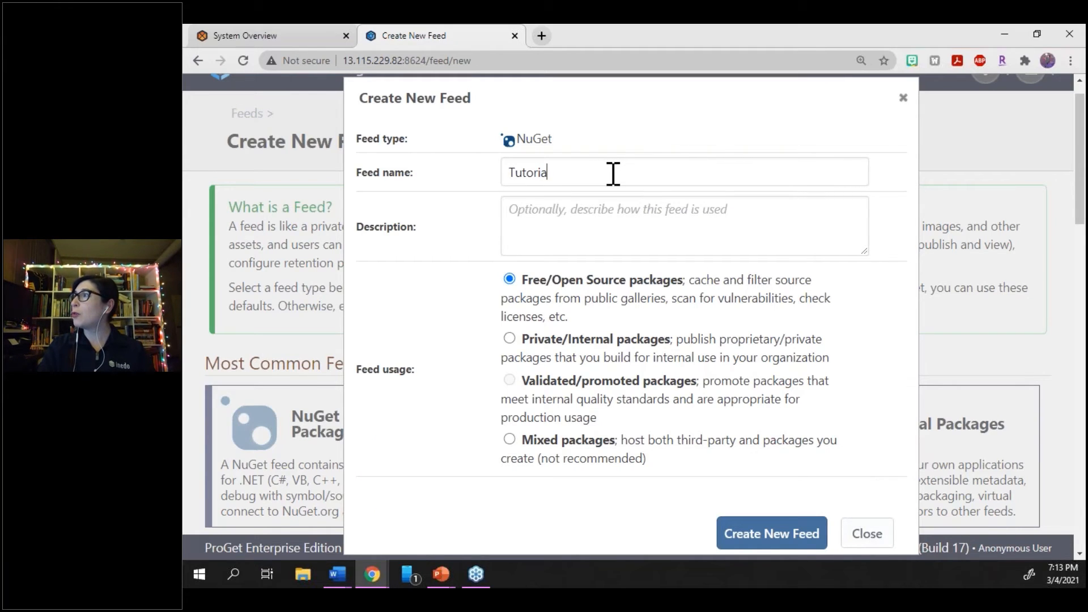
{"action": "key", "text": "BackSpace"}
{"action": "key", "text": "BackSpace"}
{"action": "key", "text": "BackSpace"}
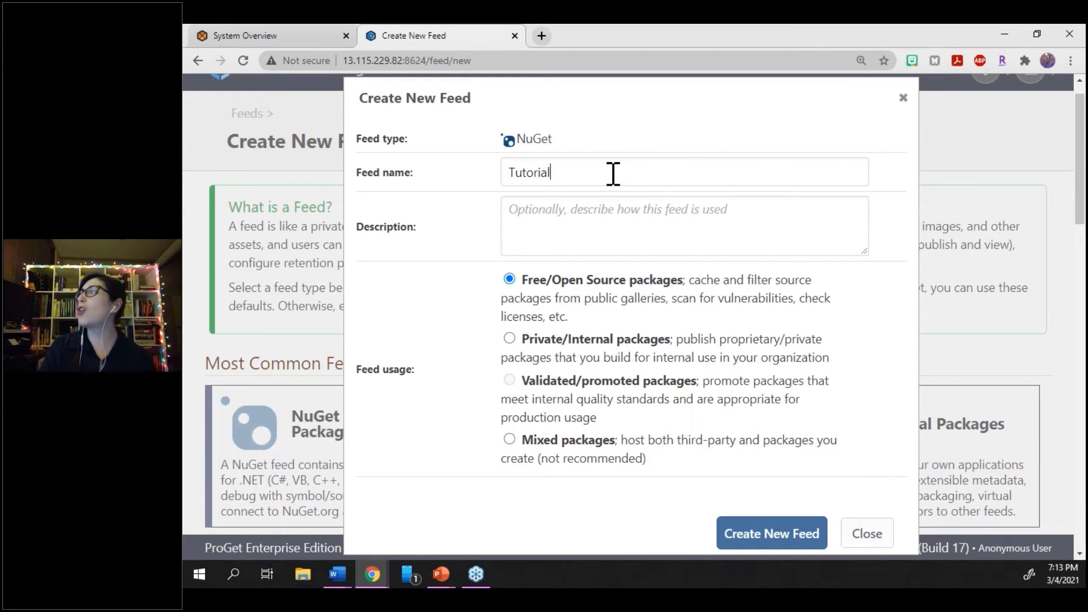
{"action": "left_click", "coordinate": [535, 340]}
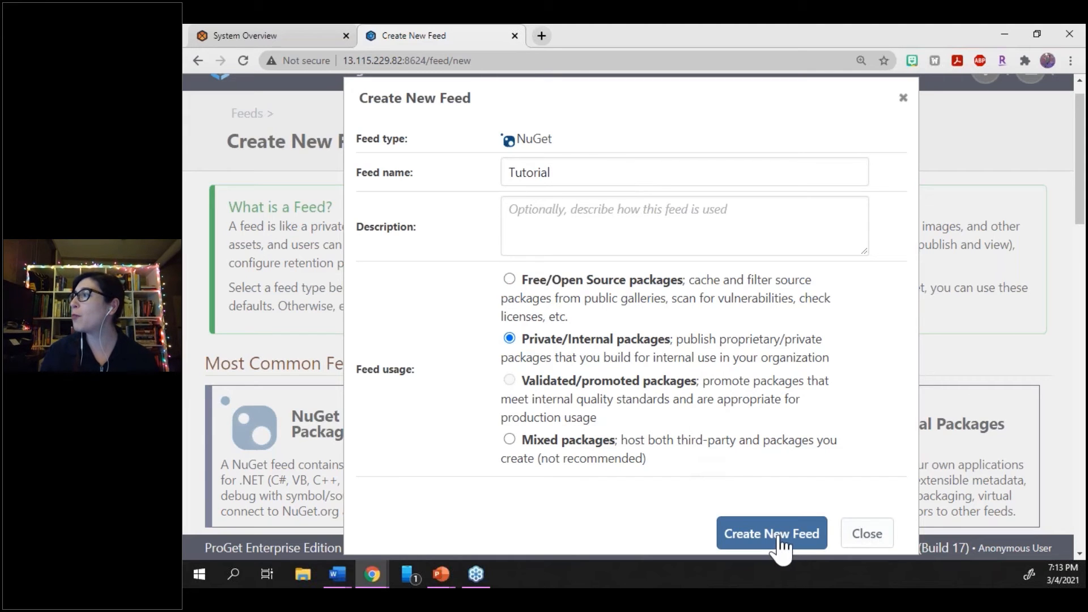
{"action": "left_click", "coordinate": [779, 539]}
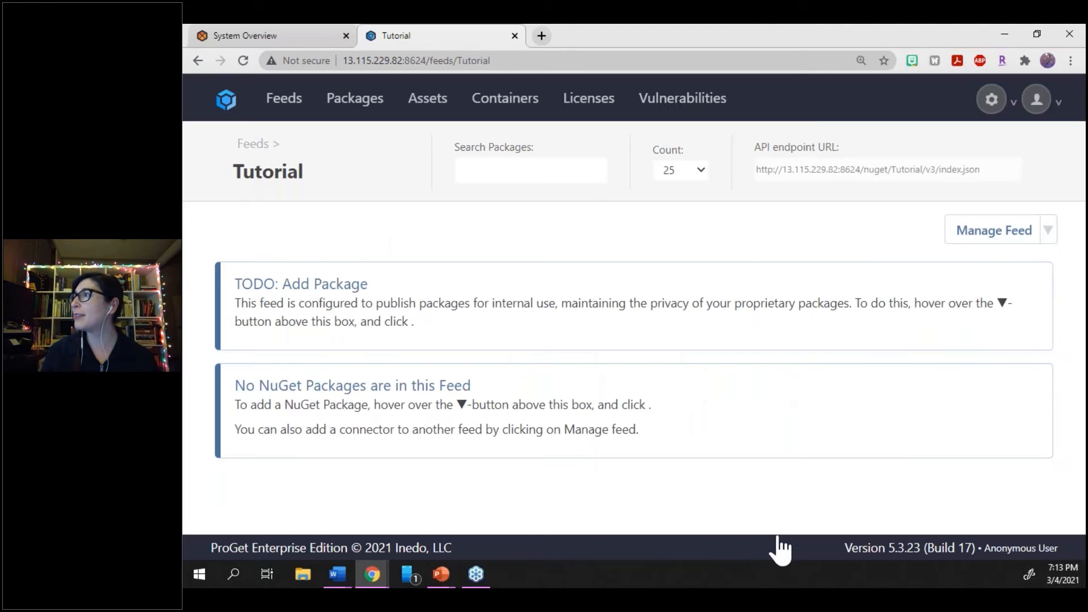
{"action": "left_click", "coordinate": [844, 163]}
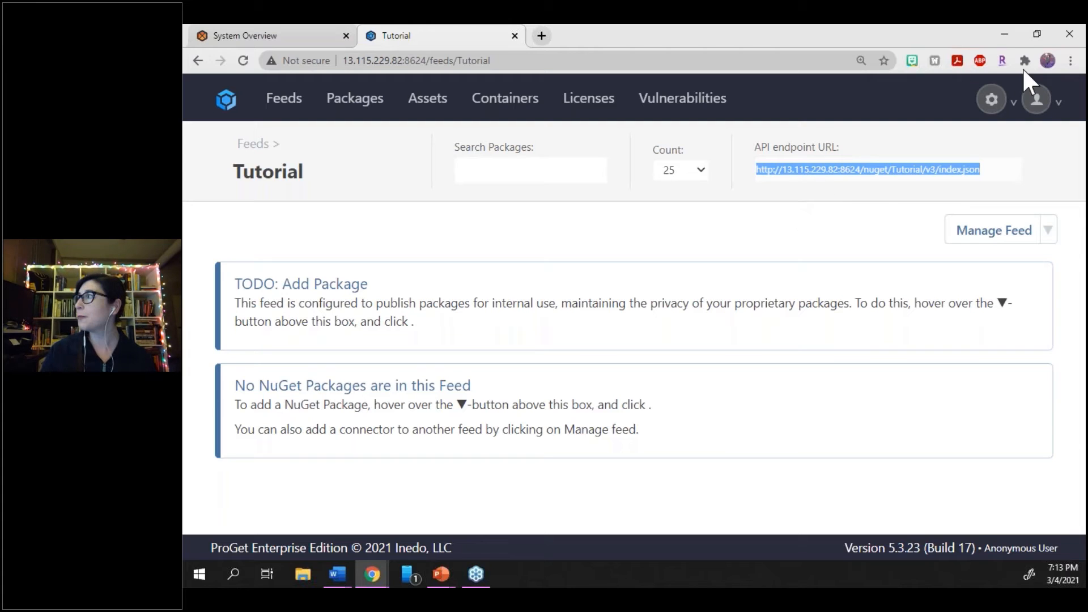
Start a new API key in the administration area and enter a custom value in its Key field
{"action": "left_click", "coordinate": [993, 101]}
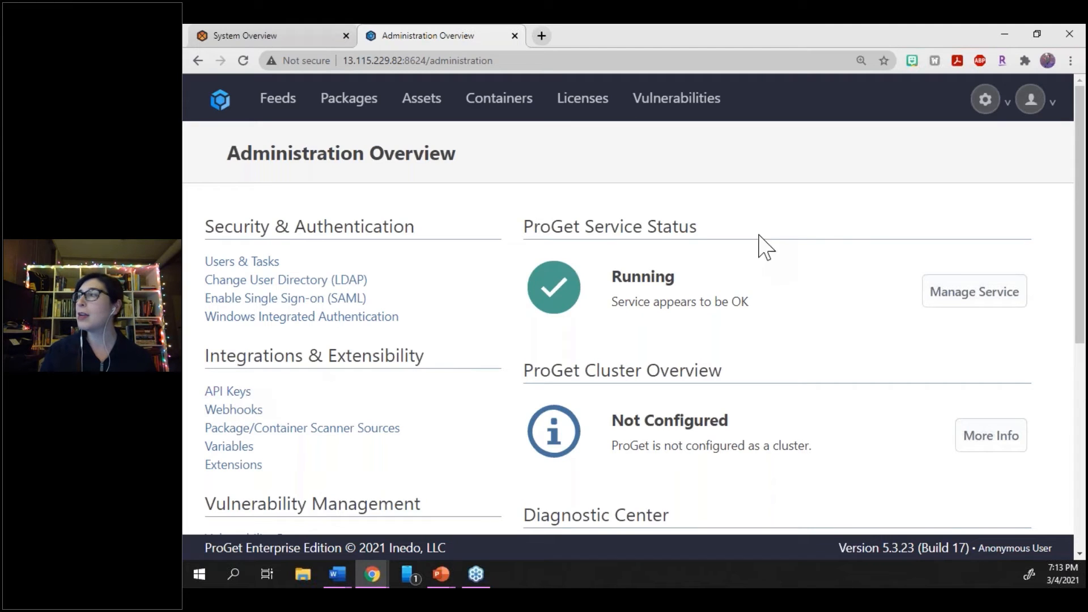
{"action": "left_click", "coordinate": [246, 392]}
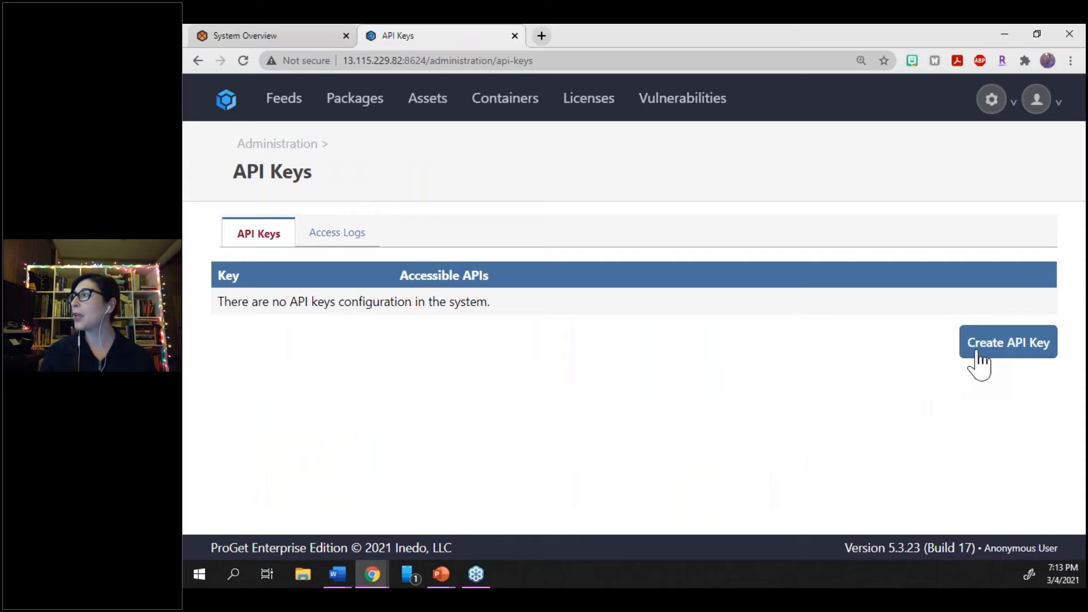
{"action": "left_click", "coordinate": [978, 352]}
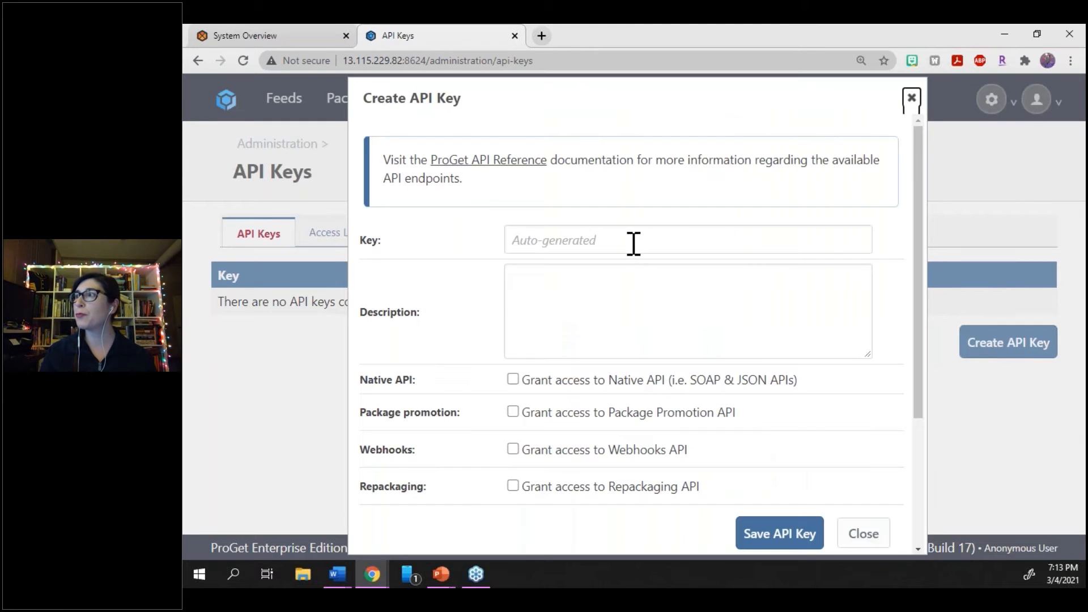
{"action": "left_click", "coordinate": [632, 242]}
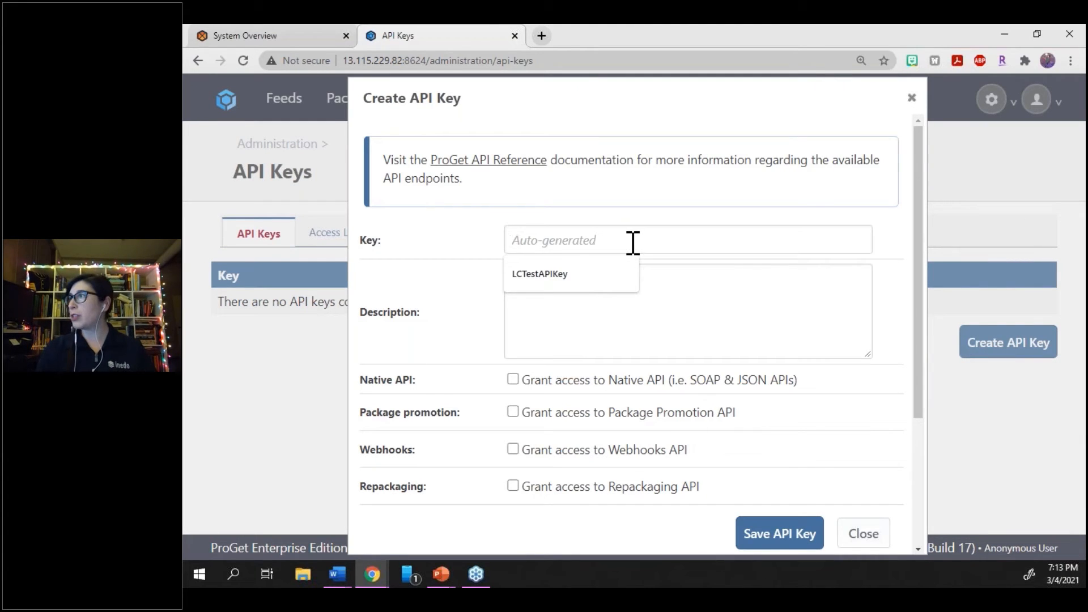
{"action": "type", "text": "API"}
{"action": "key", "text": "BackSpace"}
{"action": "key", "text": "BackSpace"}
{"action": "key", "text": "BackSpace"}
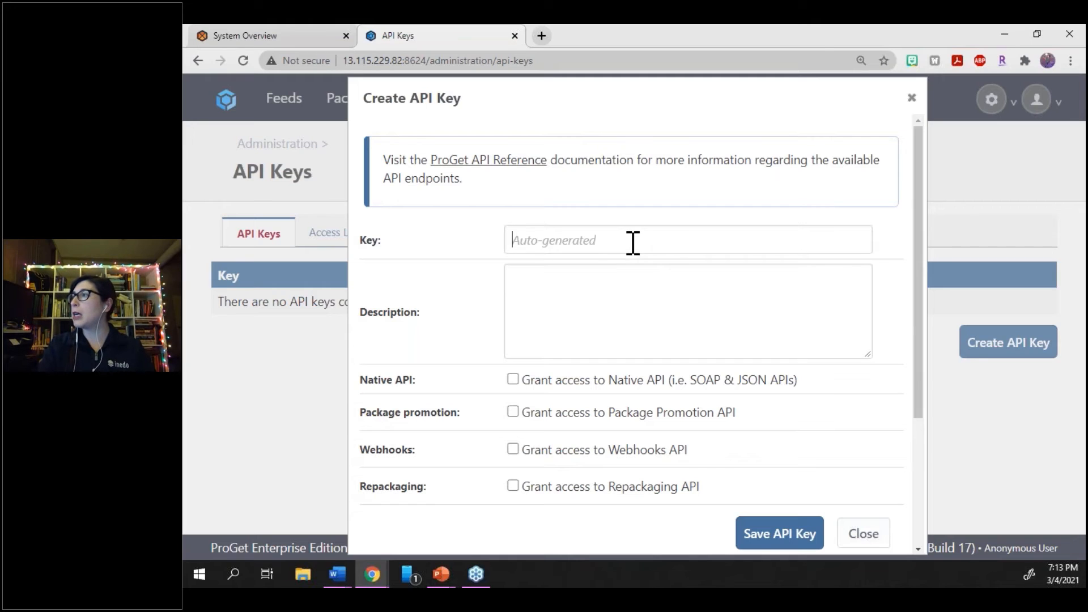
{"action": "type", "text": "TutorialKey"}
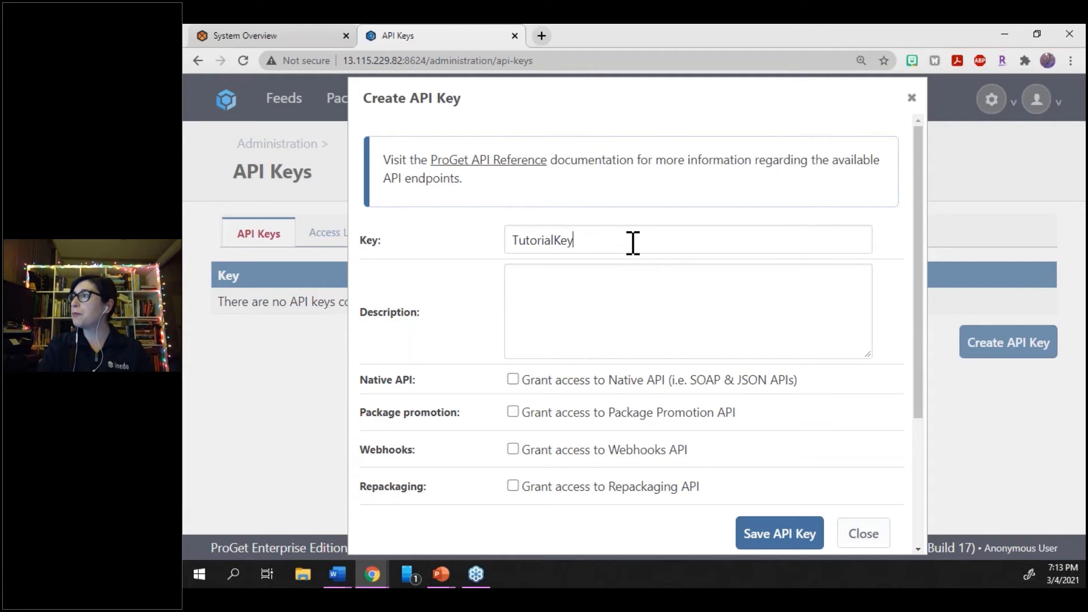
{"action": "key", "text": "ctrl+a"}
{"action": "left_click", "coordinate": [633, 243]}
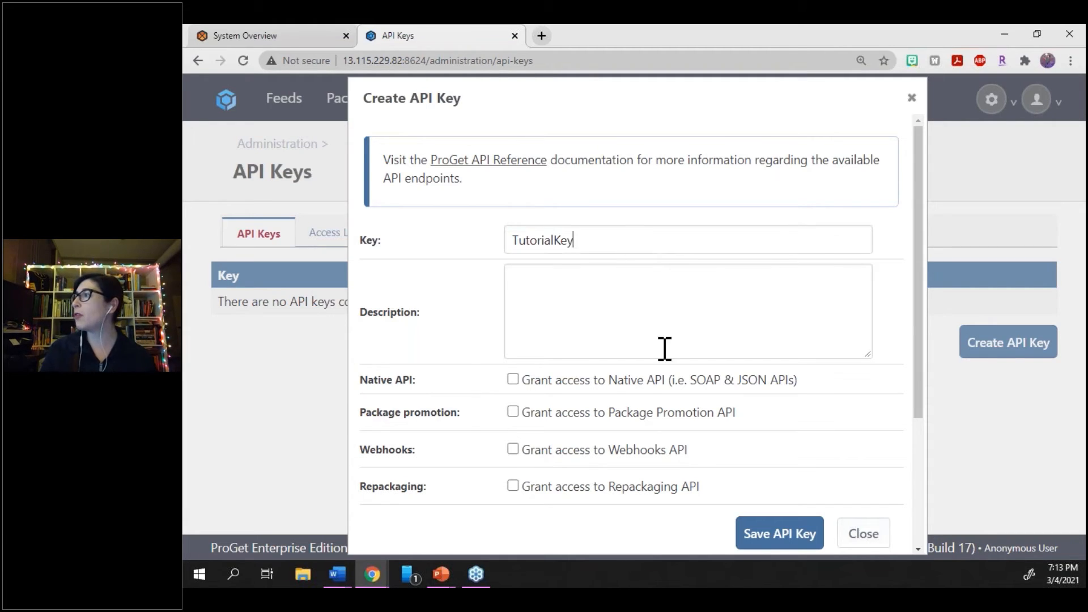
Grant the new API key access to the Repackaging API and the Feed API, and save it
{"action": "scroll", "coordinate": [663, 347], "scroll_direction": "down", "scroll_amount": 2}
{"action": "scroll", "coordinate": [665, 349], "scroll_direction": "down", "scroll_amount": 1}
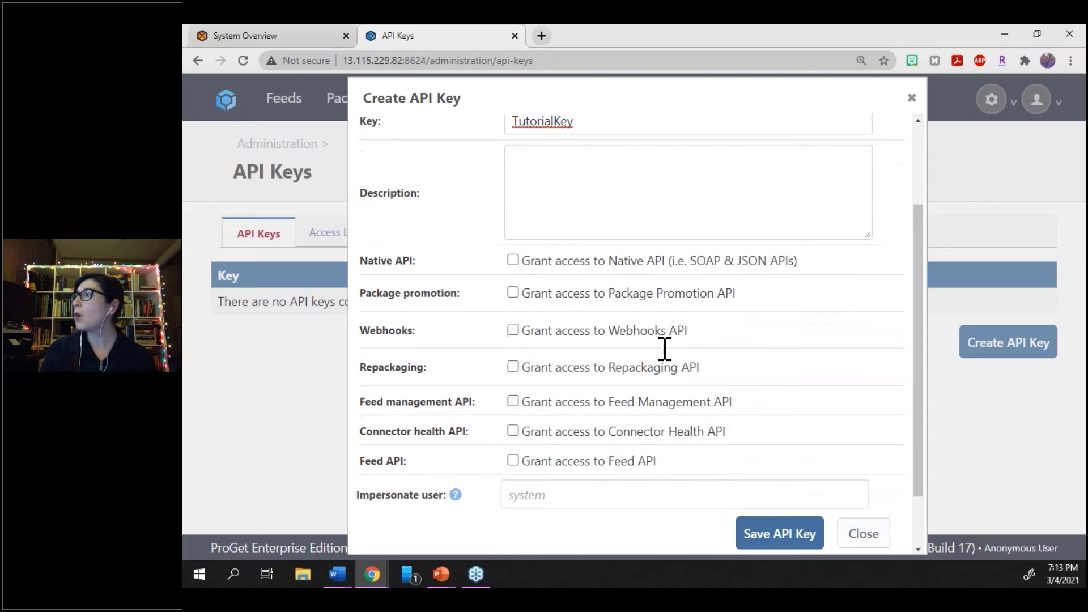
{"action": "left_click", "coordinate": [513, 367]}
{"action": "scroll", "coordinate": [515, 375], "scroll_direction": "down", "scroll_amount": 1}
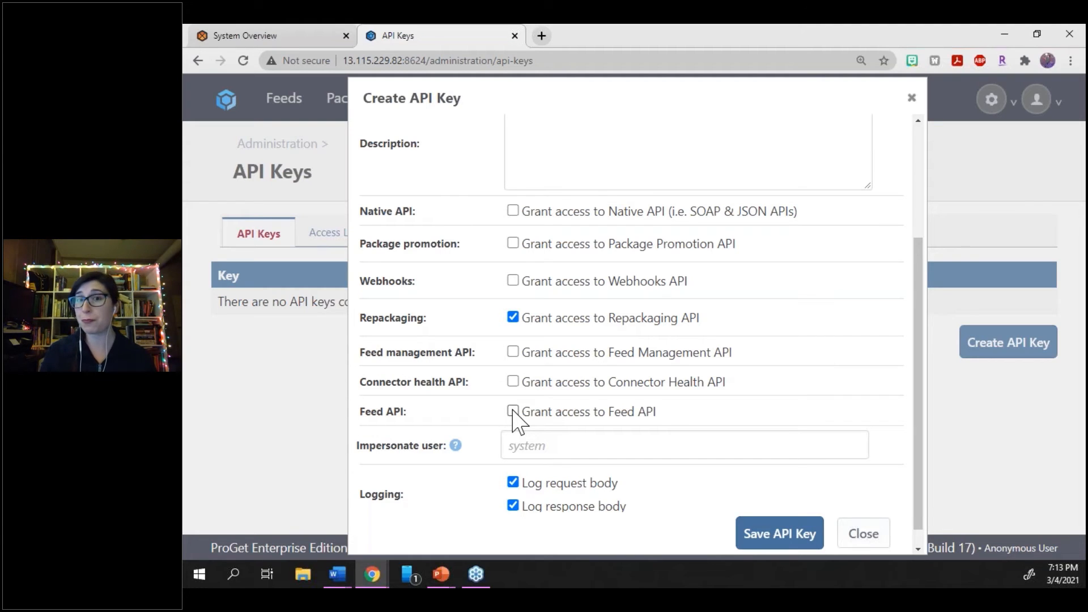
{"action": "left_click", "coordinate": [513, 412]}
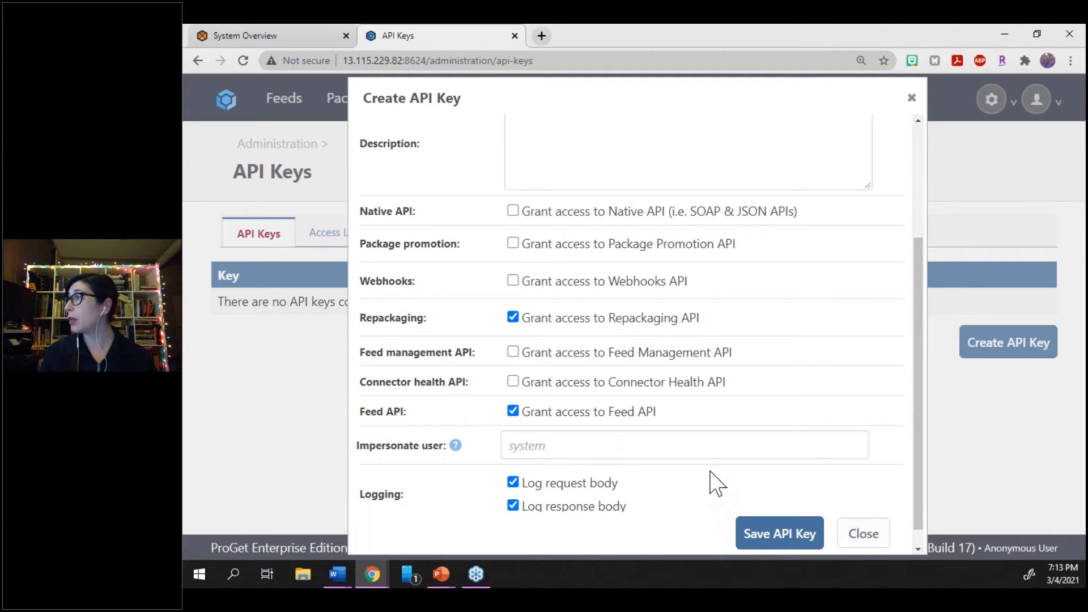
{"action": "scroll", "coordinate": [712, 465], "scroll_direction": "down", "scroll_amount": 1}
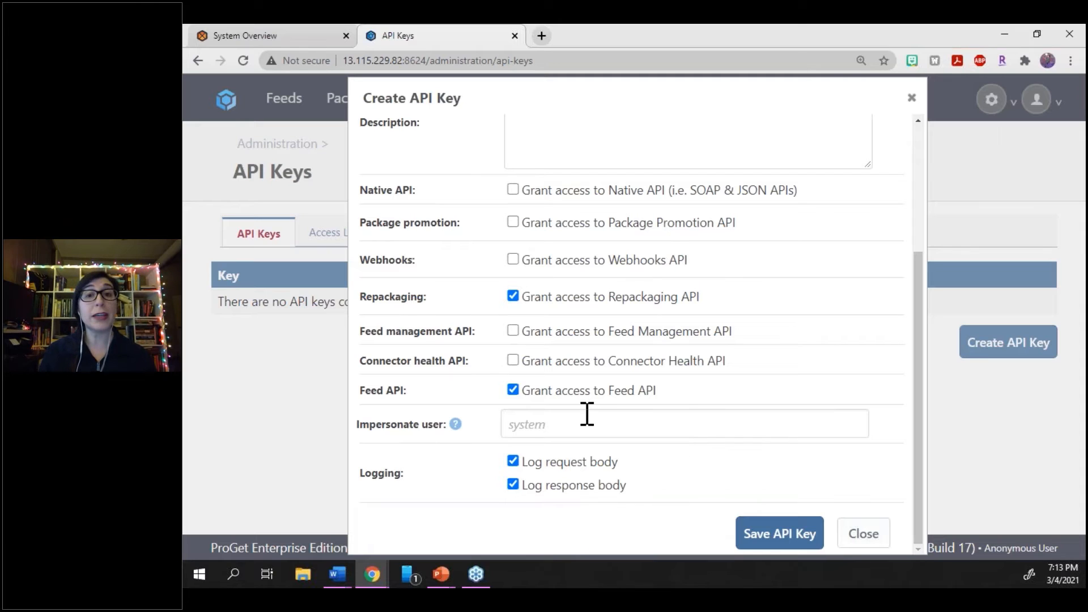
{"action": "key", "text": "alt+Tab"}
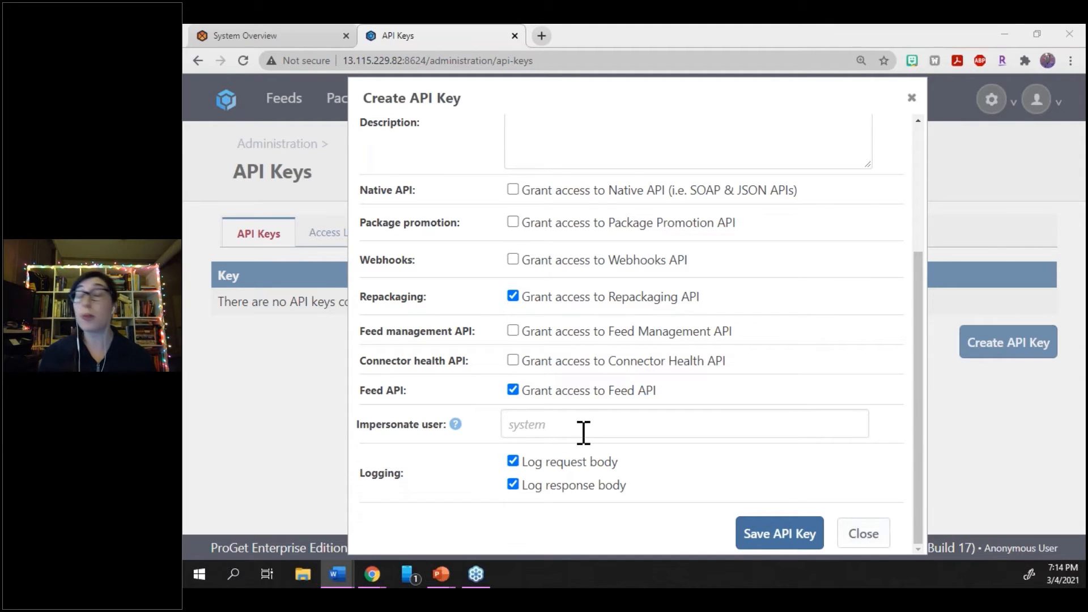
{"action": "scroll", "coordinate": [651, 350], "scroll_direction": "up", "scroll_amount": 4}
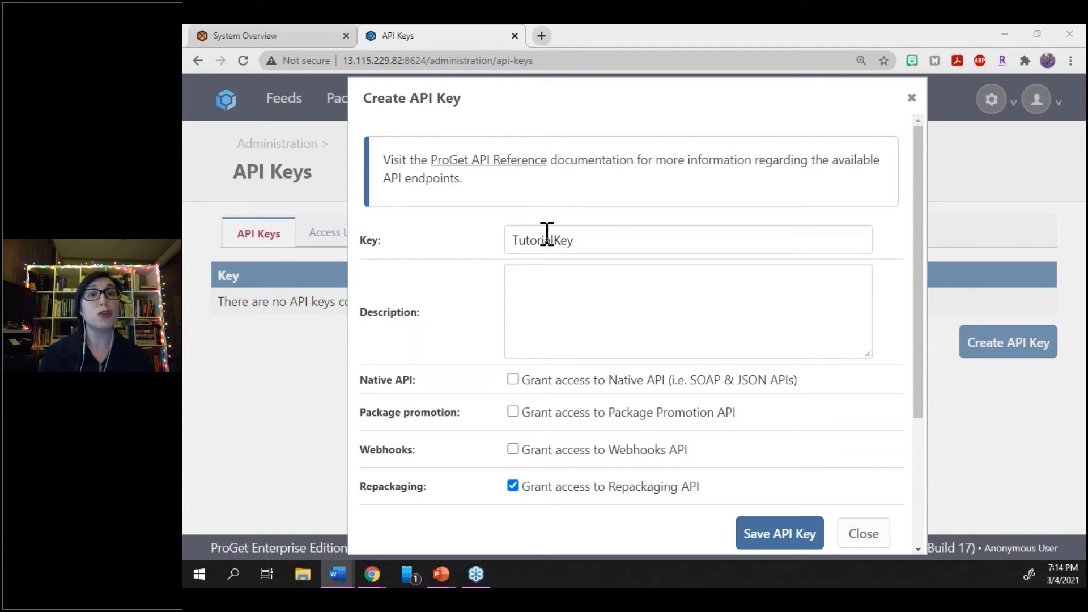
{"action": "left_click", "coordinate": [799, 536]}
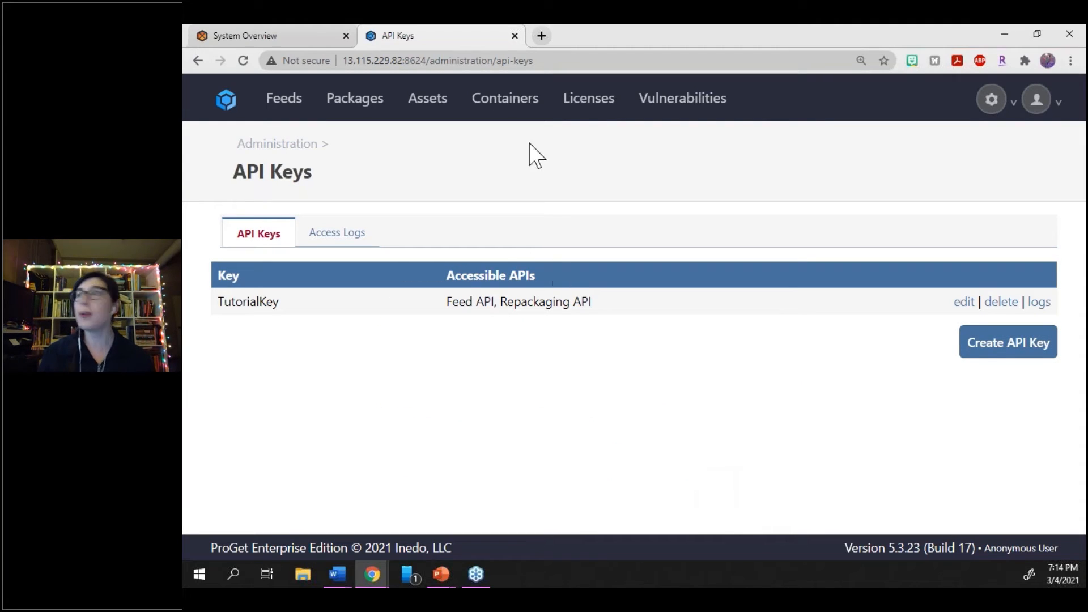
Switch to BuildMaster and start creating a new application from the NuGet CI/CD template
{"action": "left_click", "coordinate": [332, 38]}
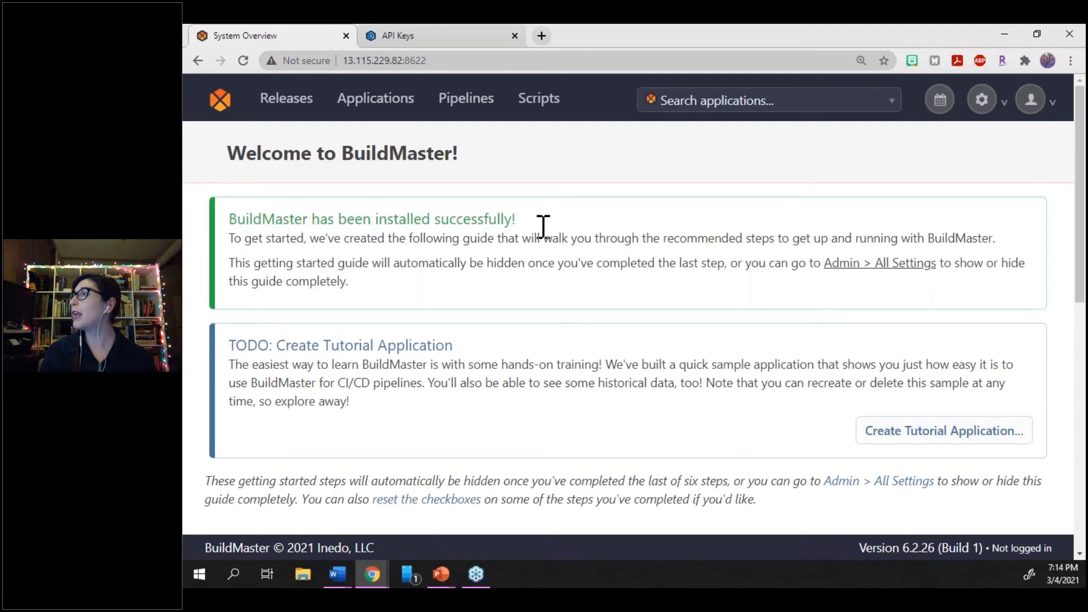
{"action": "left_click", "coordinate": [389, 107]}
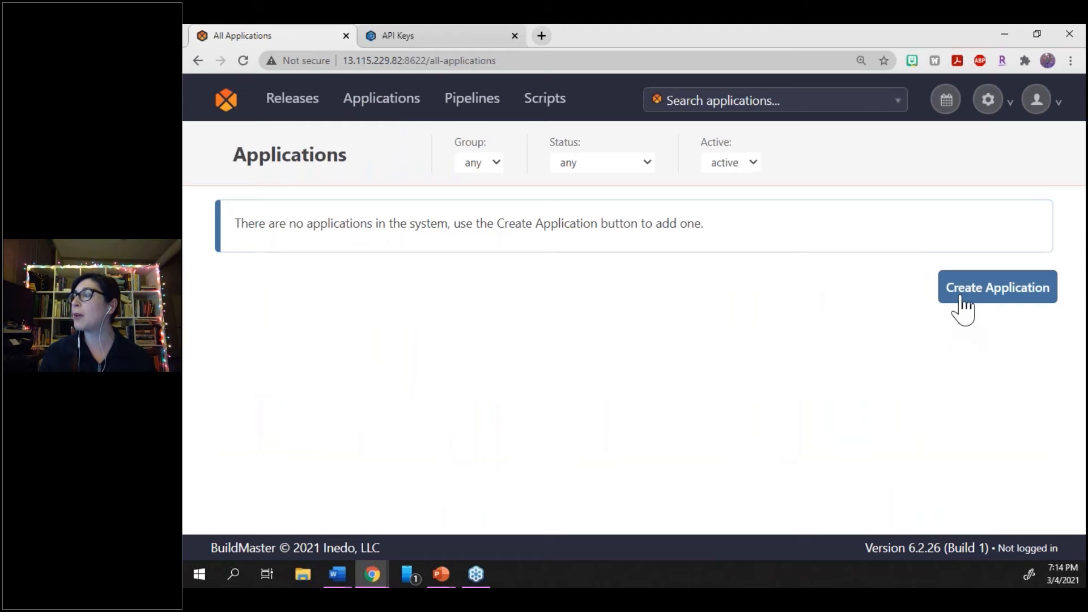
{"action": "left_click", "coordinate": [962, 299]}
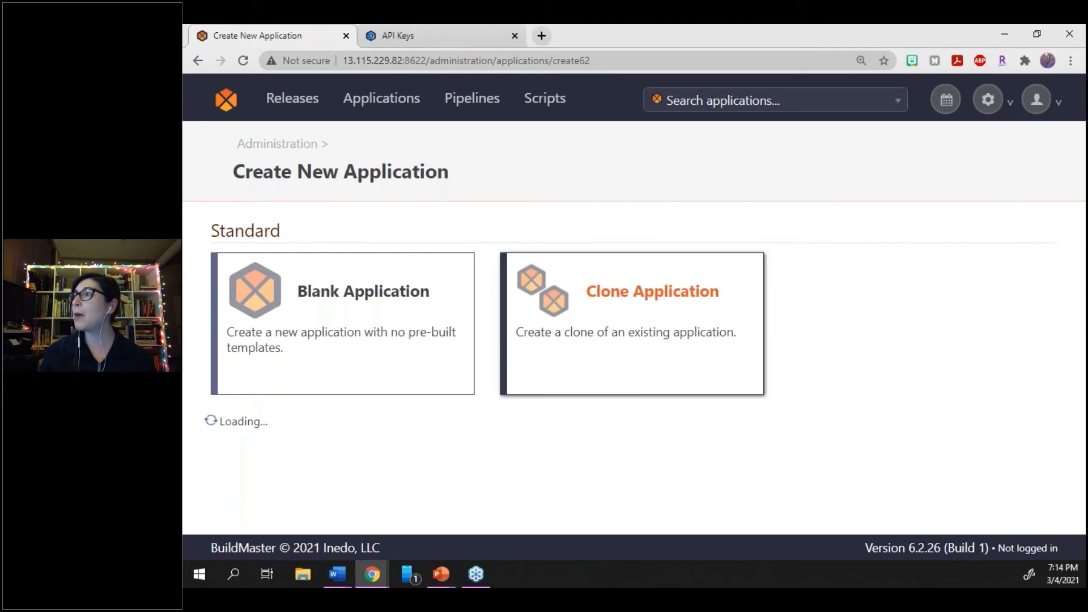
{"action": "scroll", "coordinate": [820, 310], "scroll_direction": "down", "scroll_amount": 3}
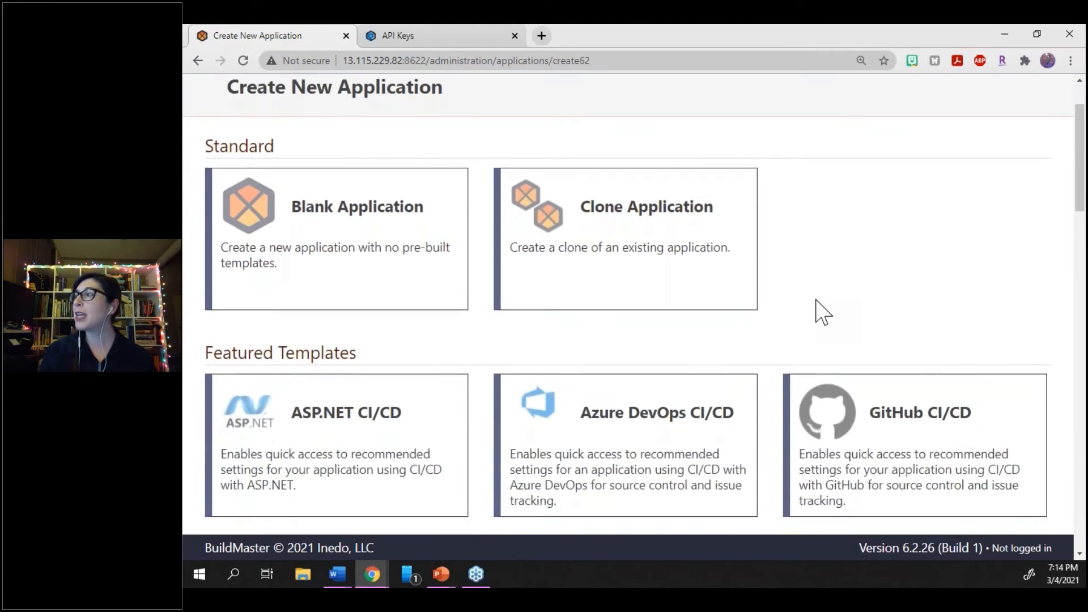
{"action": "scroll", "coordinate": [820, 311], "scroll_direction": "down", "scroll_amount": 3}
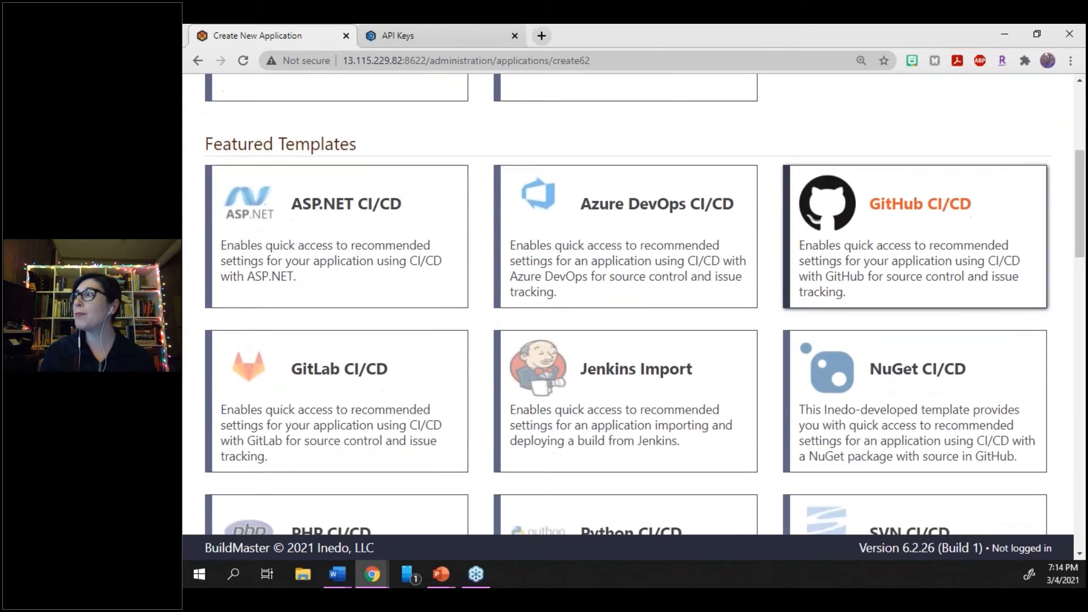
{"action": "scroll", "coordinate": [865, 355], "scroll_direction": "down", "scroll_amount": 1}
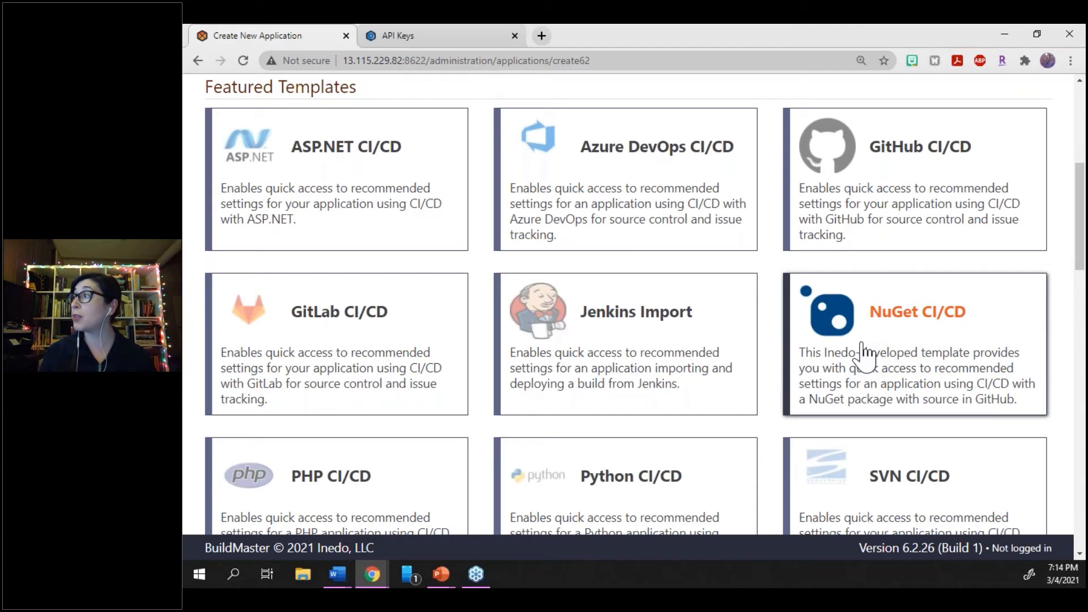
{"action": "left_click", "coordinate": [865, 354]}
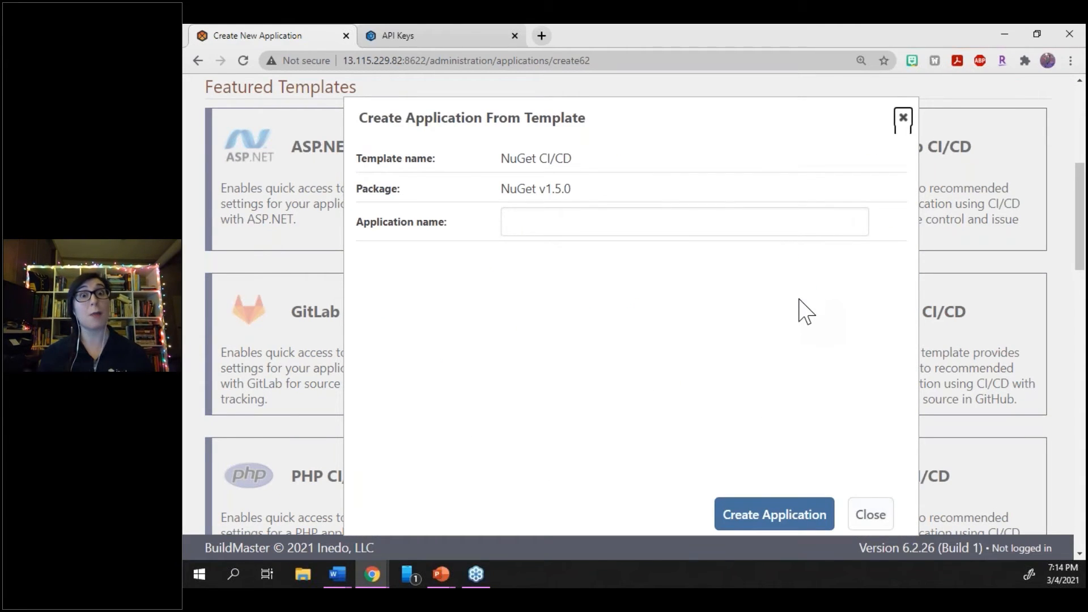
Name the application TutorialApplication and create it from the template
{"action": "left_click", "coordinate": [697, 226]}
{"action": "type", "text": "Tuto"}
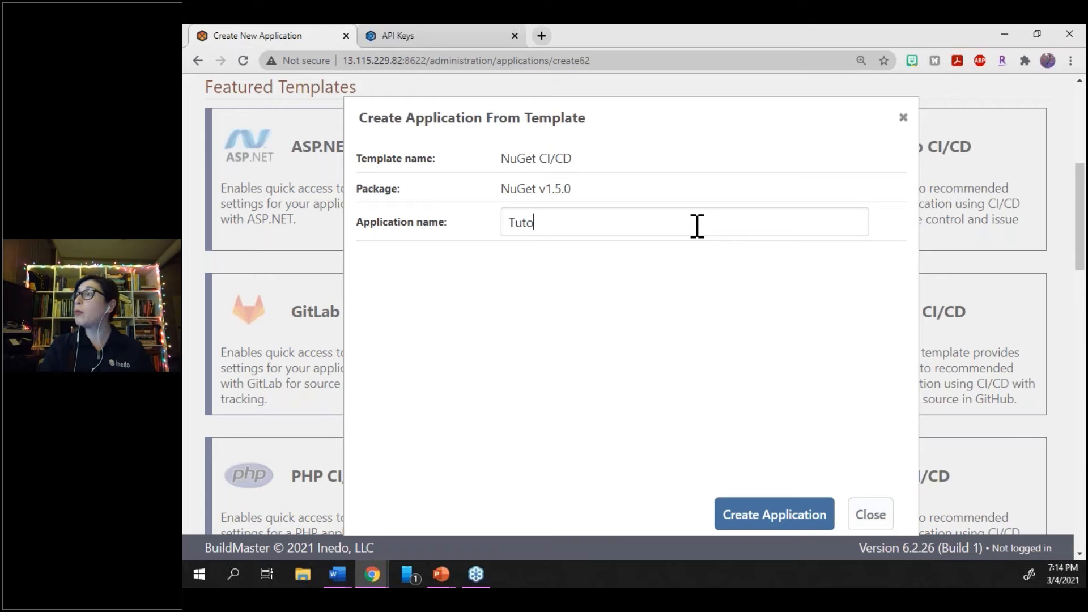
{"action": "type", "text": "rialApplication"}
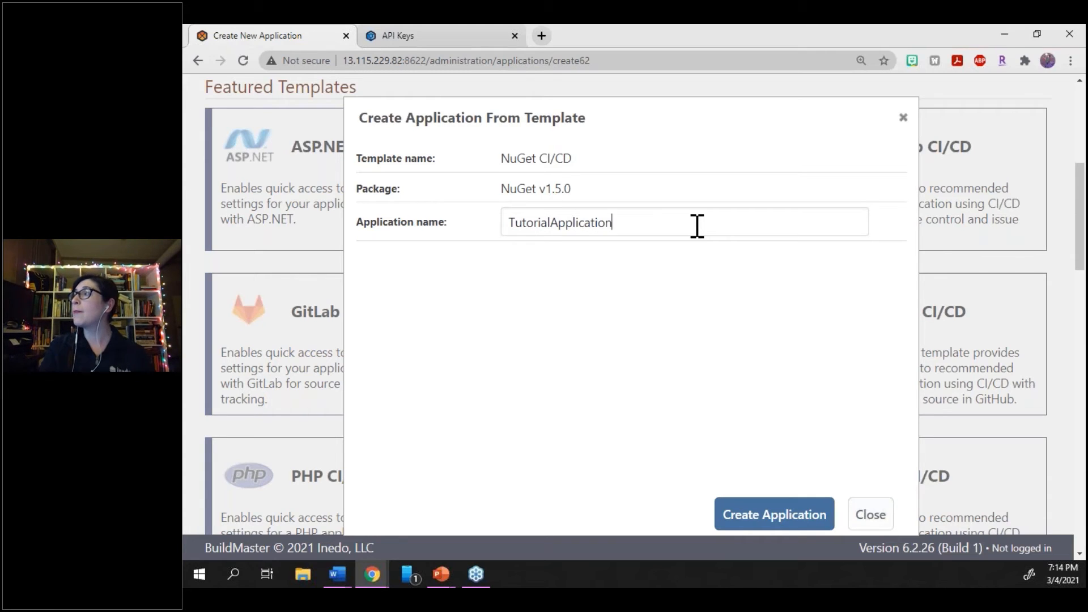
{"action": "left_click", "coordinate": [728, 513]}
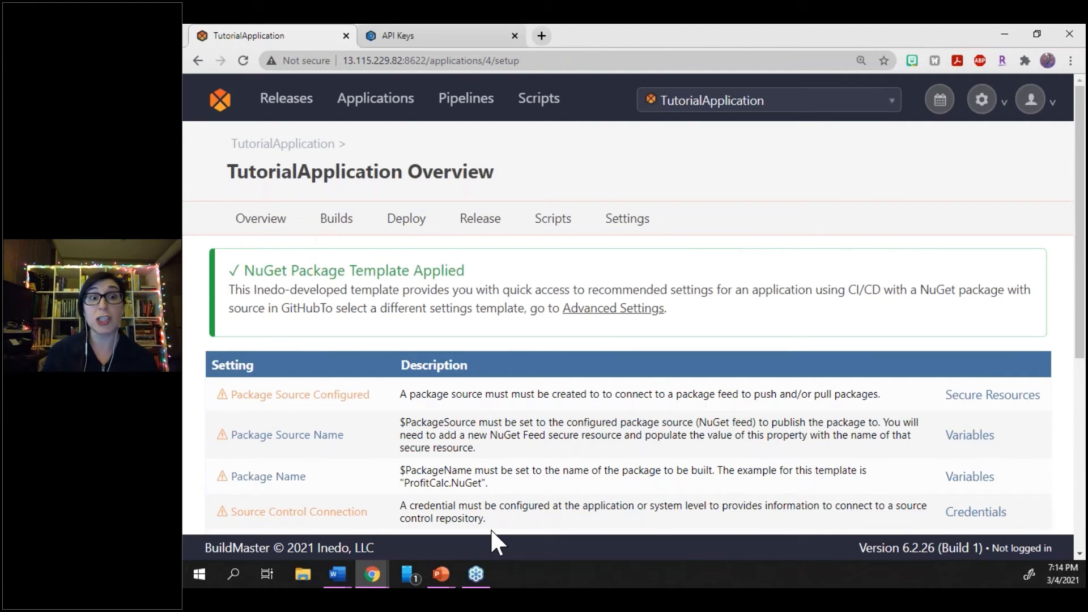
Start a new NuGet Package Feed secure resource for TutorialApplication
{"action": "scroll", "coordinate": [417, 467], "scroll_direction": "down", "scroll_amount": 1}
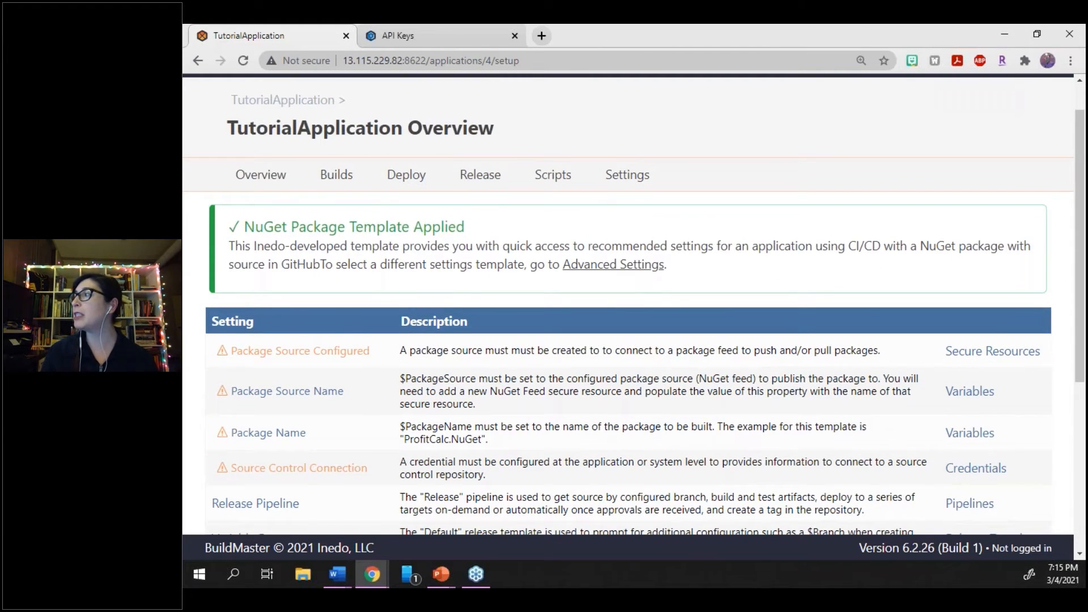
{"action": "left_click", "coordinate": [971, 356]}
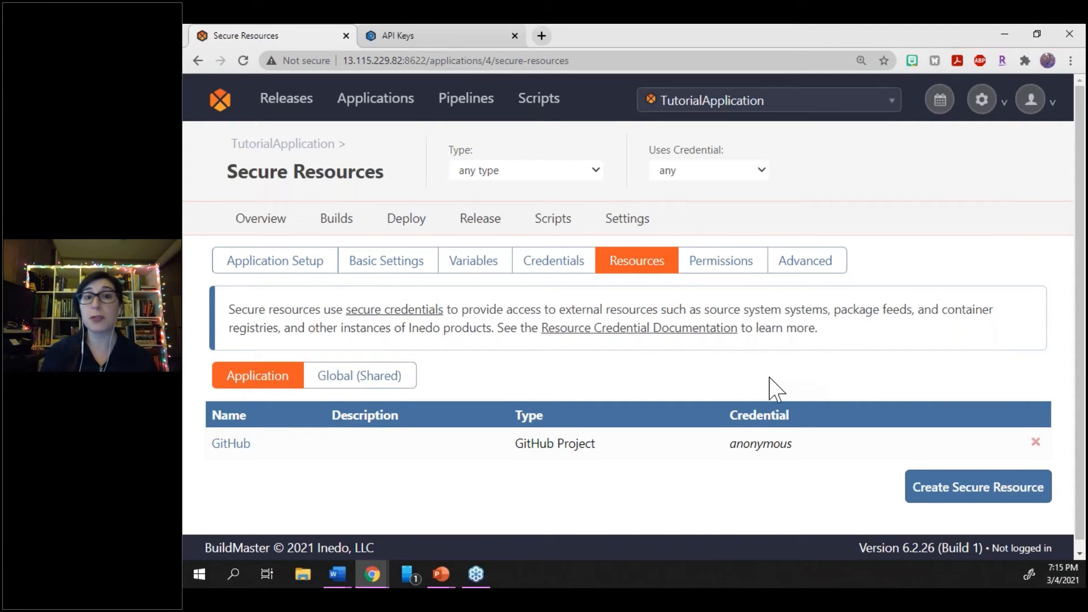
{"action": "scroll", "coordinate": [769, 385], "scroll_direction": "down", "scroll_amount": 1}
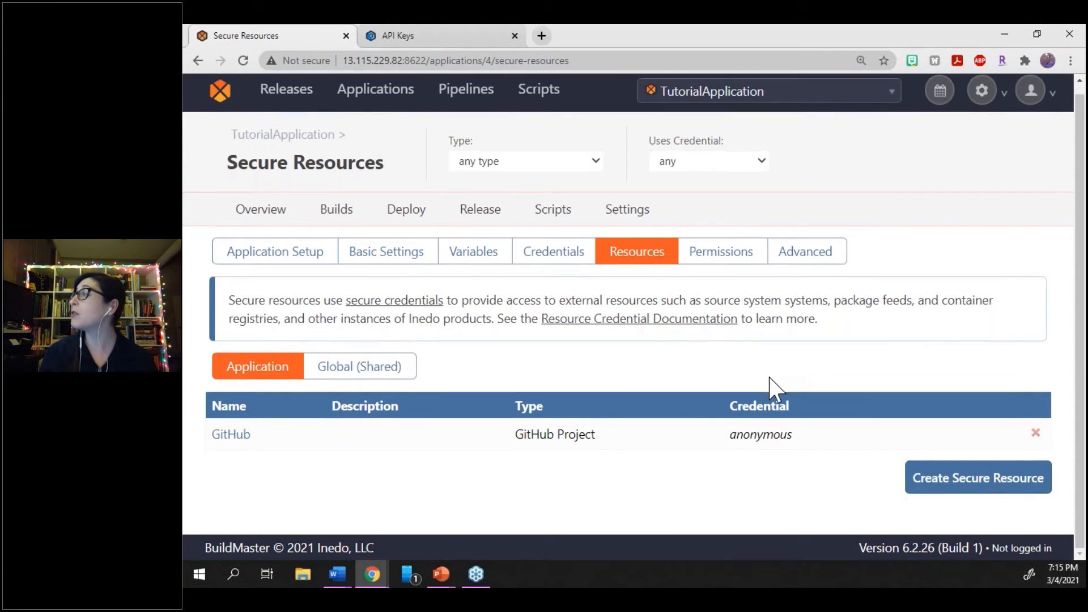
{"action": "left_click", "coordinate": [970, 499]}
{"action": "scroll", "coordinate": [663, 238], "scroll_direction": "down", "scroll_amount": 2}
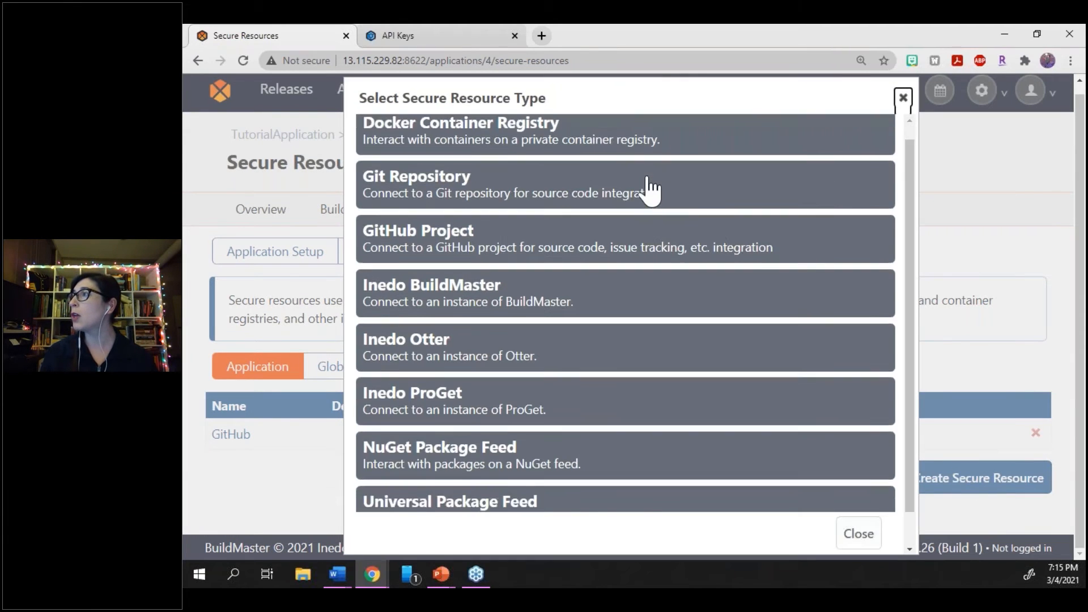
{"action": "left_click", "coordinate": [538, 409]}
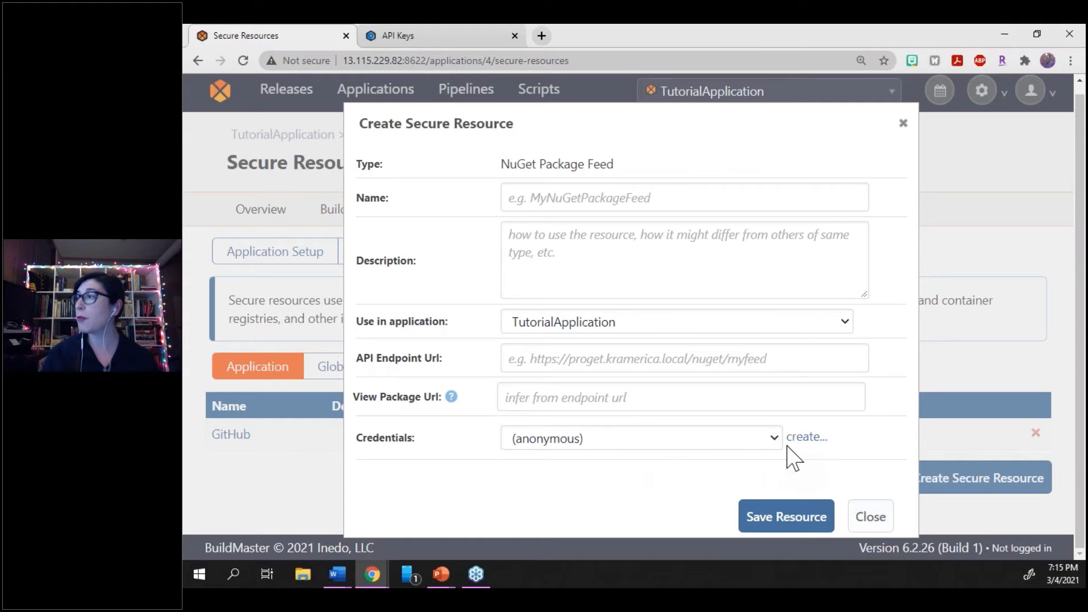
Start a new API Key/Token credential for the feed resource and name it TutorialKey
{"action": "left_click", "coordinate": [804, 437]}
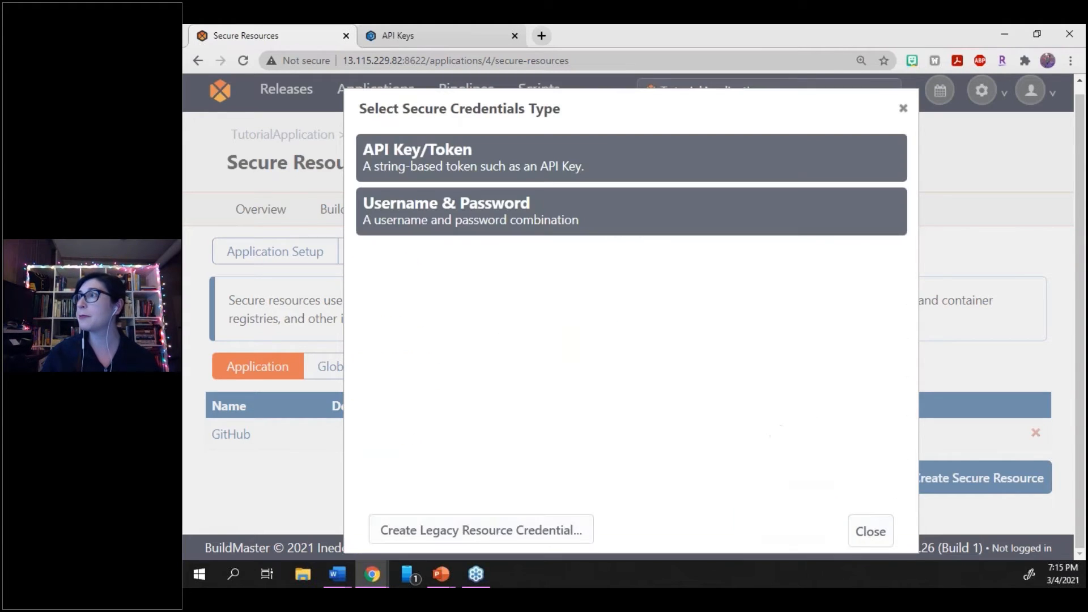
{"action": "left_click", "coordinate": [558, 176]}
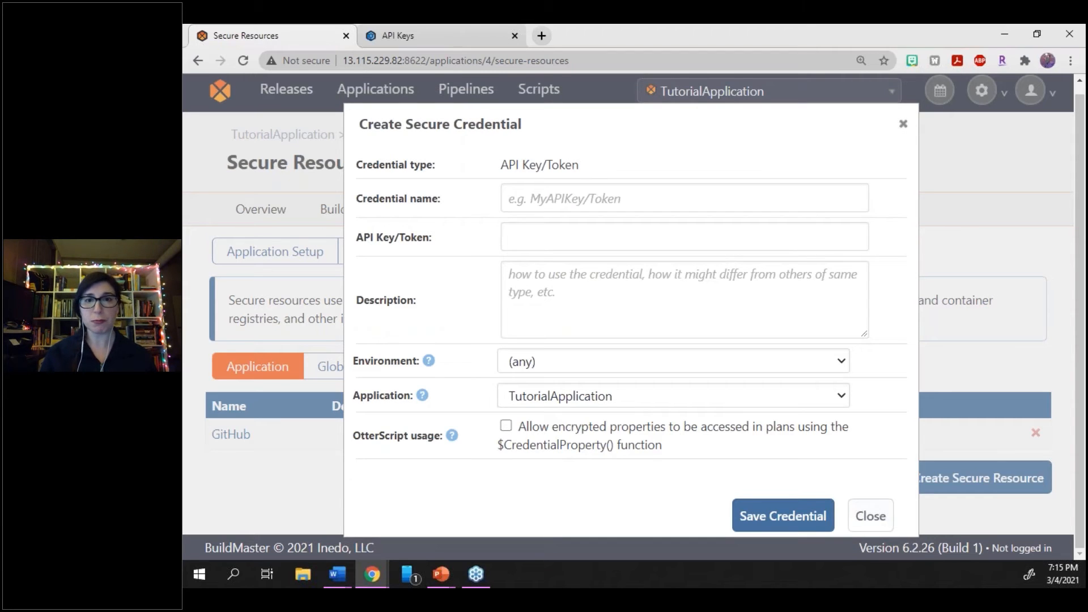
{"action": "left_click", "coordinate": [545, 193]}
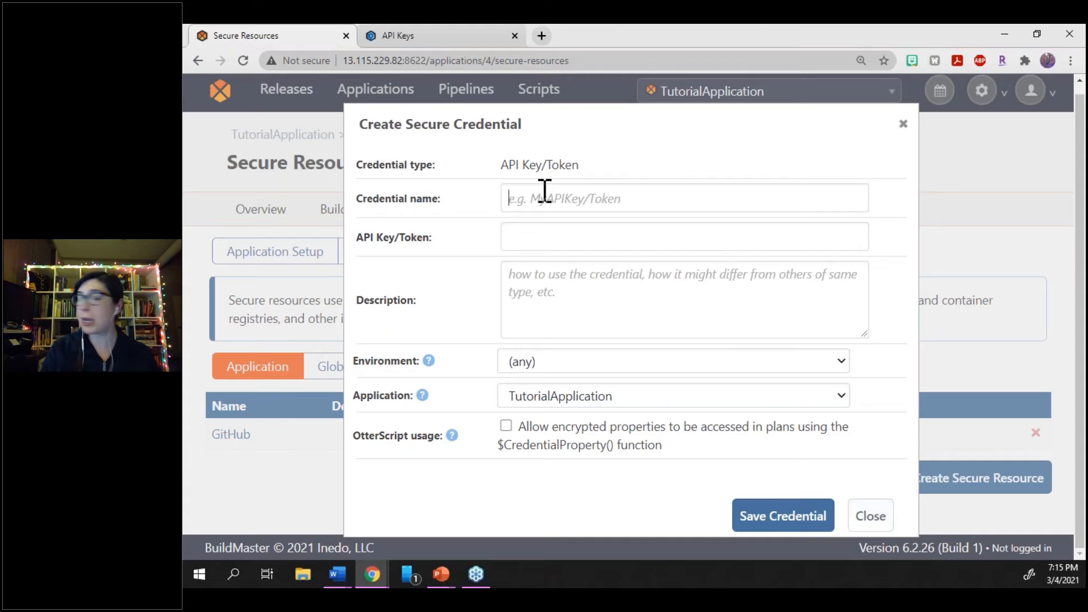
{"action": "key", "text": "super+v"}
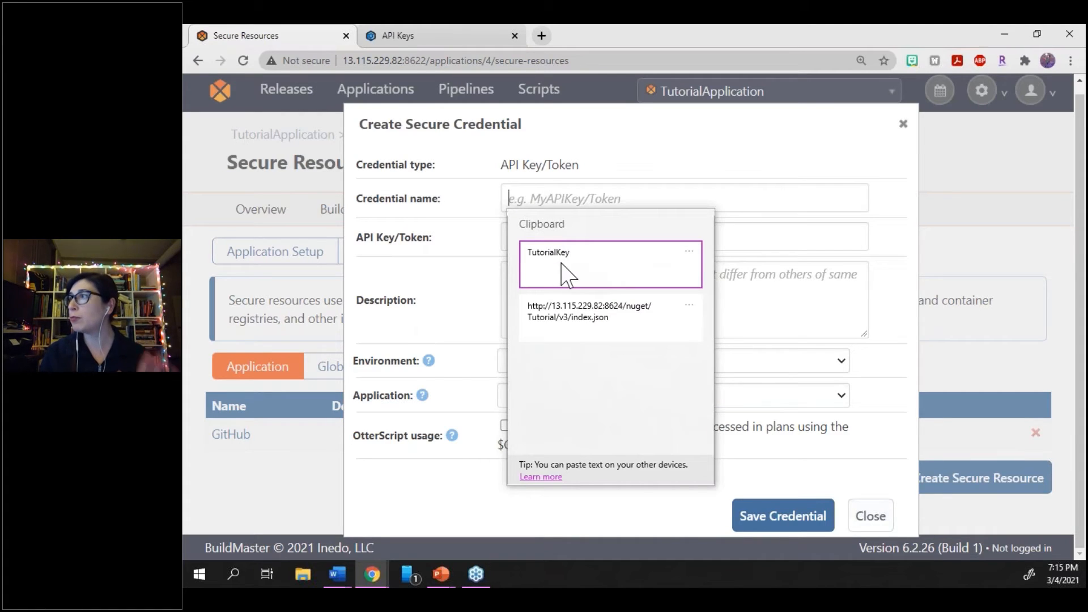
{"action": "left_click", "coordinate": [566, 267]}
Paste the API key into the credential's API Key/Token field, save the credential, and decline having the browser store the password
{"action": "left_click", "coordinate": [565, 238]}
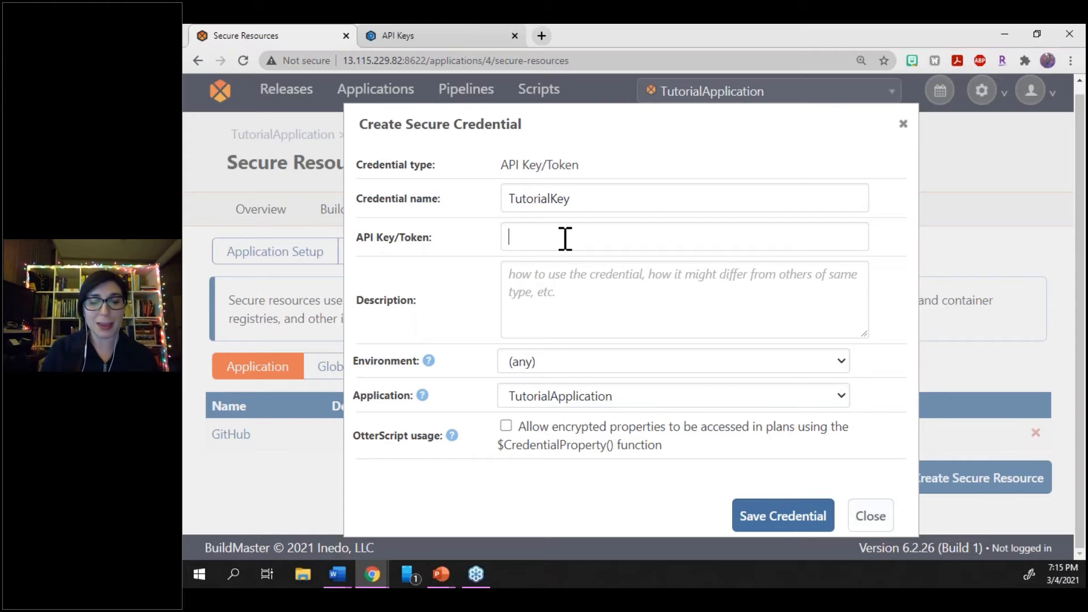
{"action": "key", "text": "super+v"}
{"action": "left_click", "coordinate": [563, 308]}
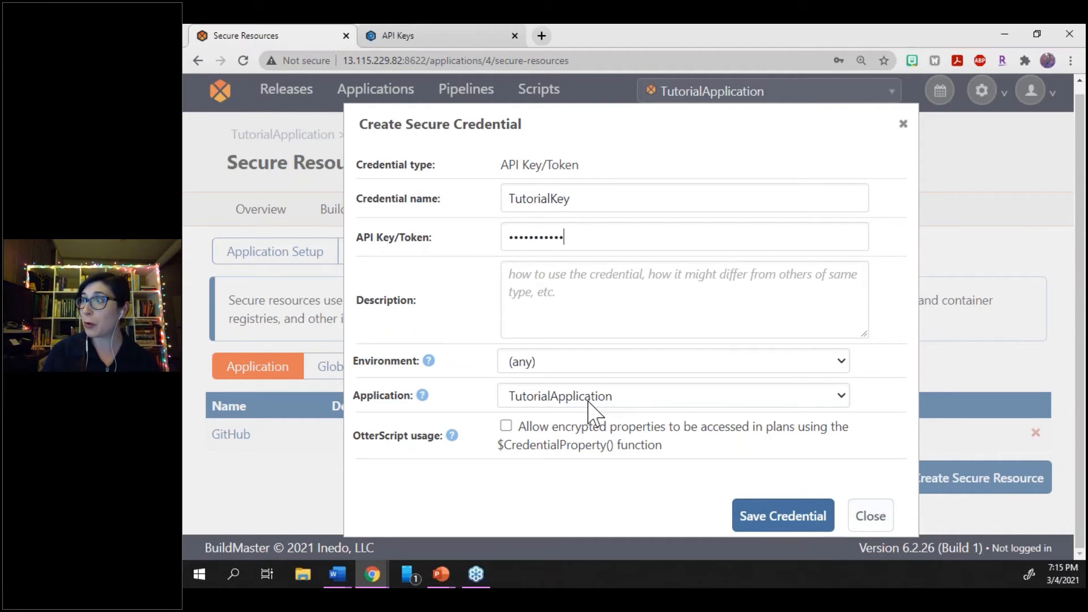
{"action": "left_click", "coordinate": [762, 518]}
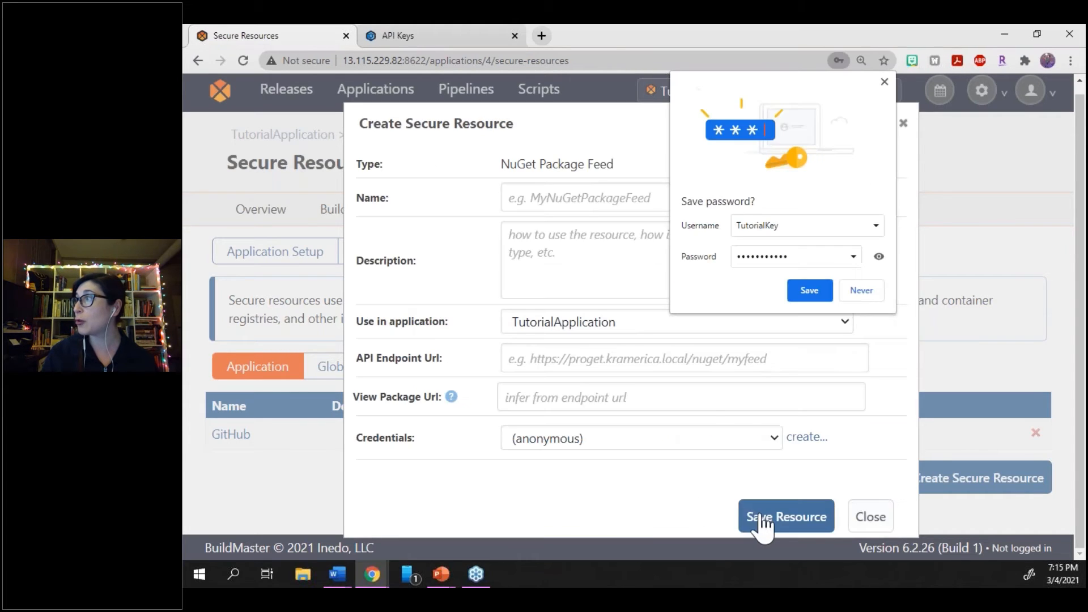
{"action": "left_click", "coordinate": [866, 289]}
Assign the TutorialKey credential to the NuGet feed resource and name the resource TutorialKey
{"action": "left_click", "coordinate": [624, 435]}
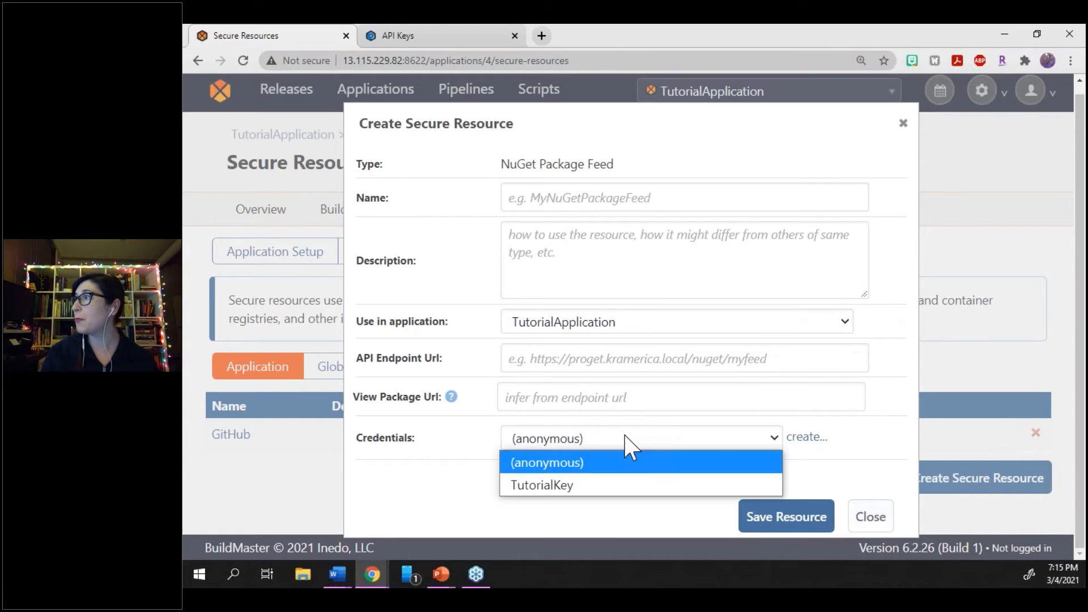
{"action": "left_click", "coordinate": [595, 488]}
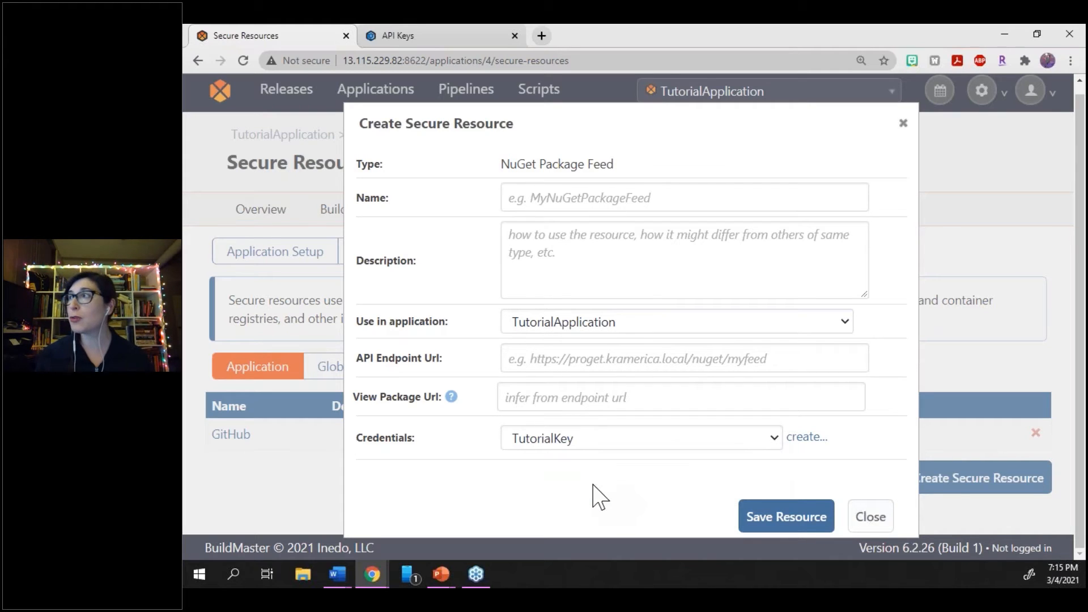
{"action": "left_click", "coordinate": [614, 193]}
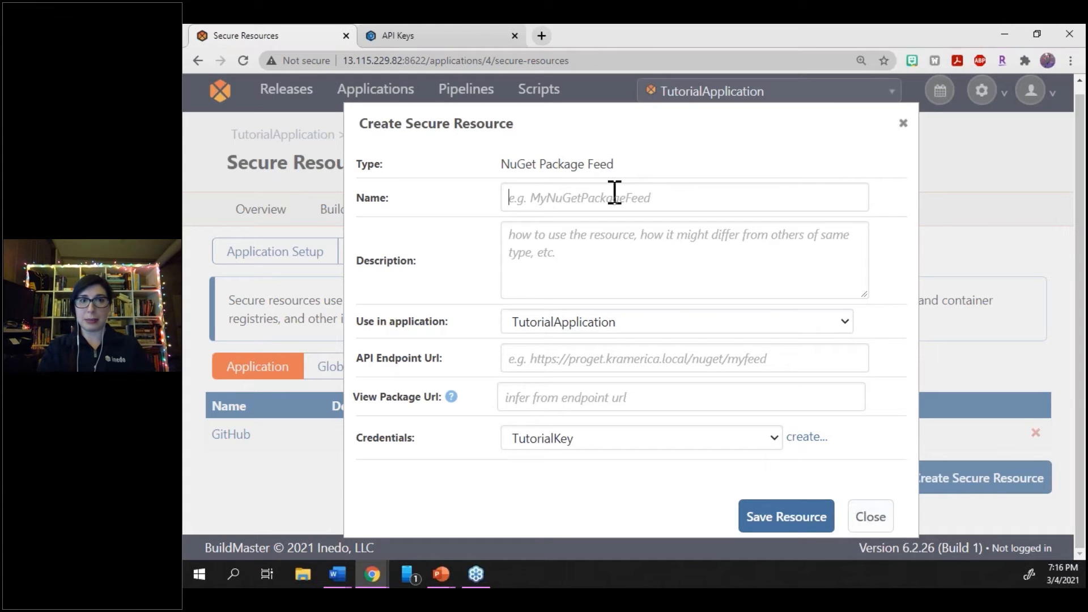
{"action": "type", "text": "Tuto"}
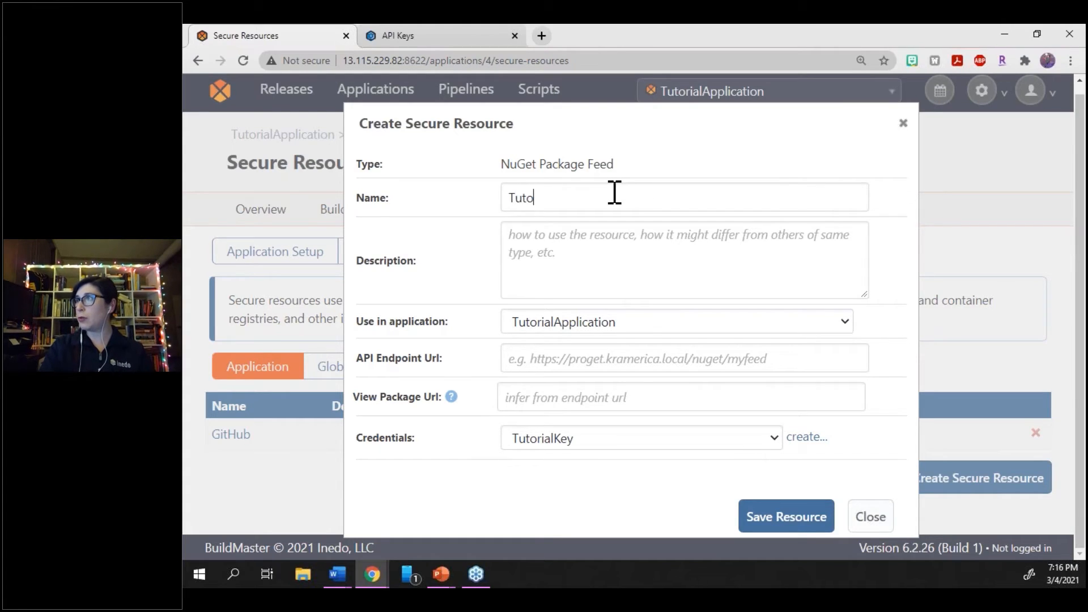
{"action": "type", "text": "rialKey"}
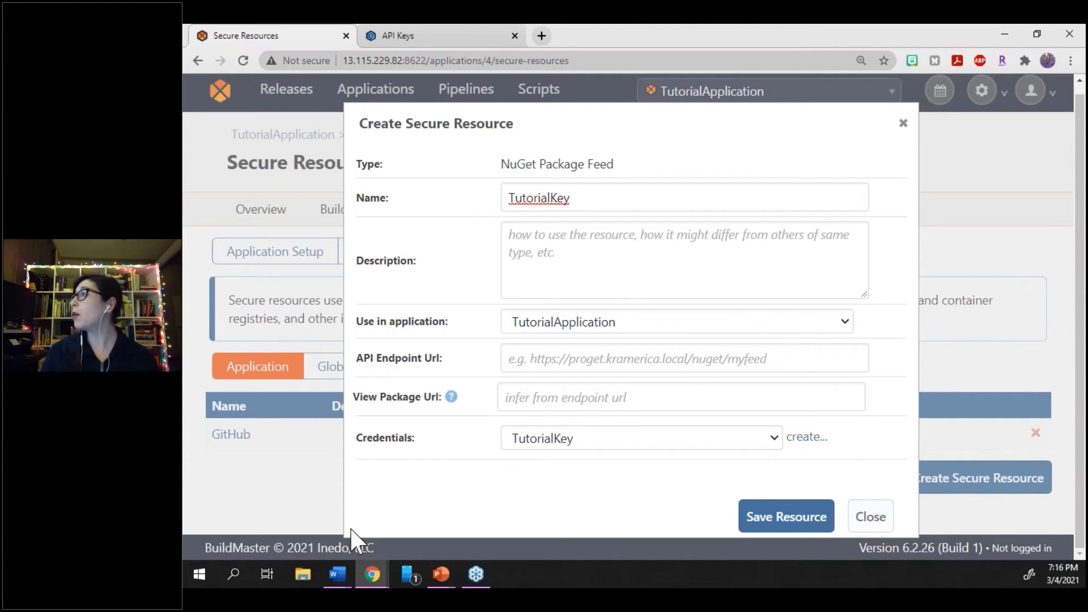
{"action": "left_click", "coordinate": [565, 356]}
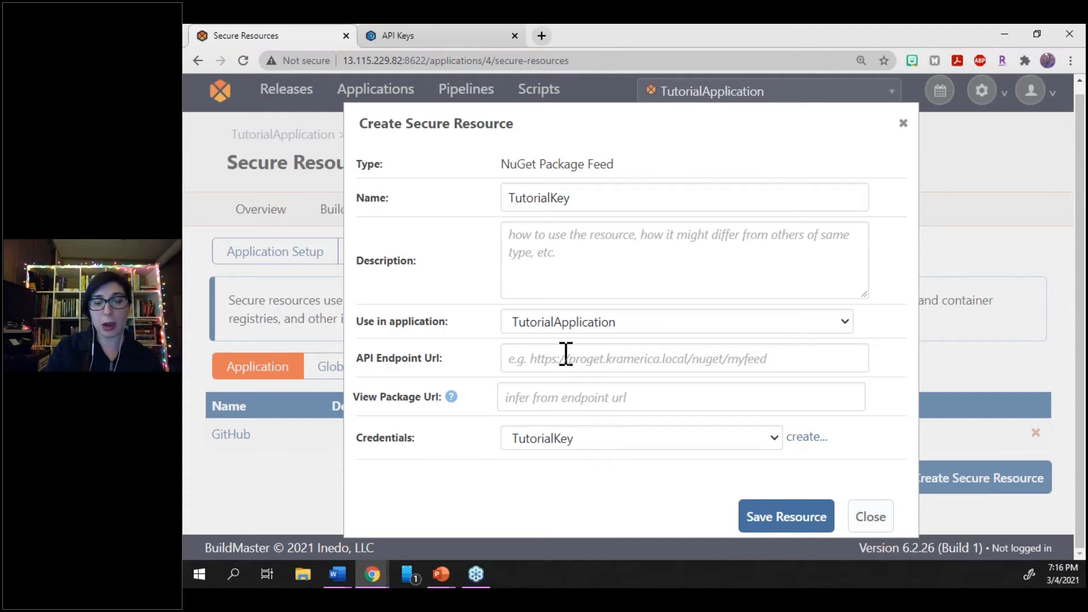
{"action": "key", "text": "super+v"}
{"action": "left_click", "coordinate": [601, 182]}
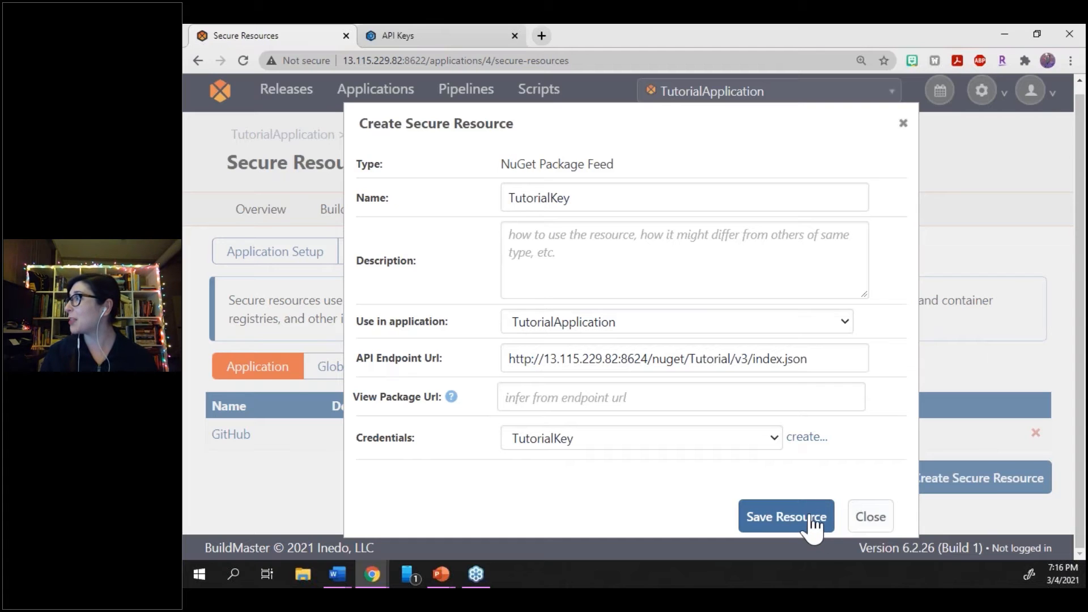
{"action": "left_click", "coordinate": [812, 521]}
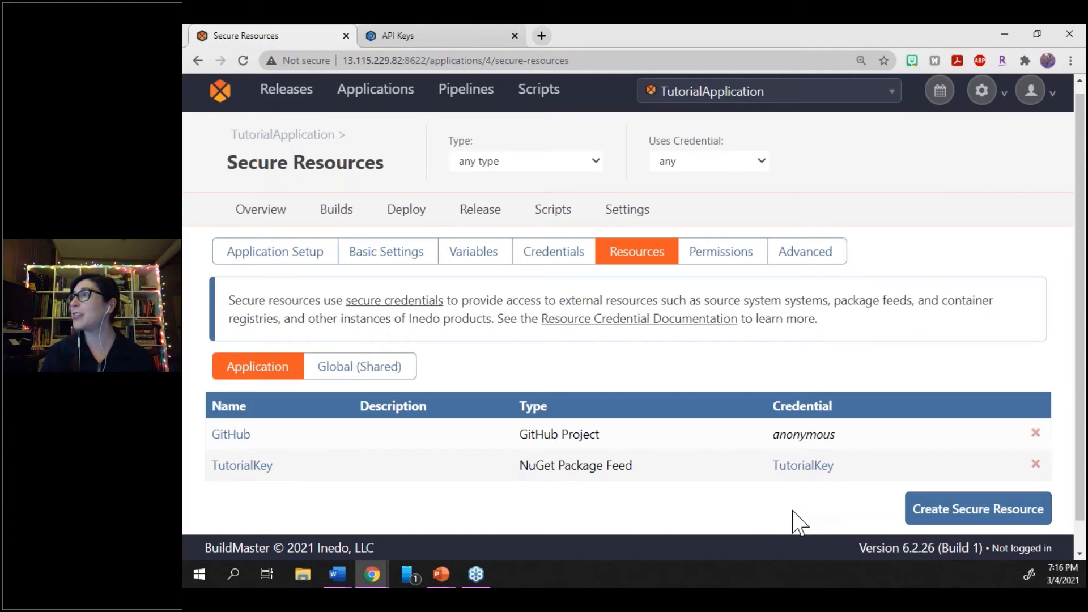
Return to the application setup overview and set the PackageSource variable to TutorialKey, saving the variable
{"action": "left_click", "coordinate": [304, 258]}
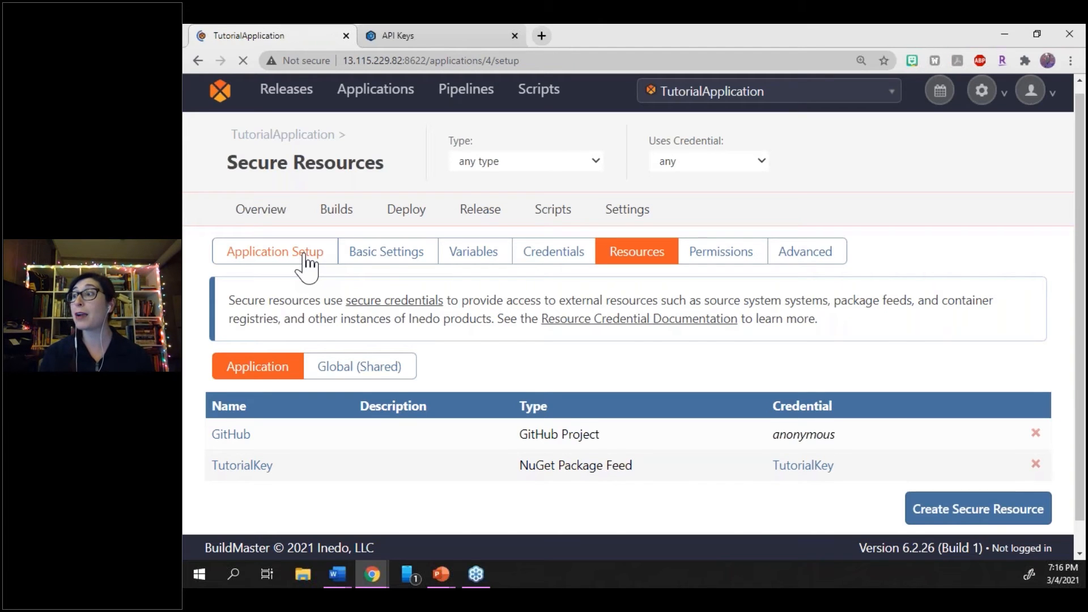
{"action": "scroll", "coordinate": [456, 317], "scroll_direction": "down", "scroll_amount": 2}
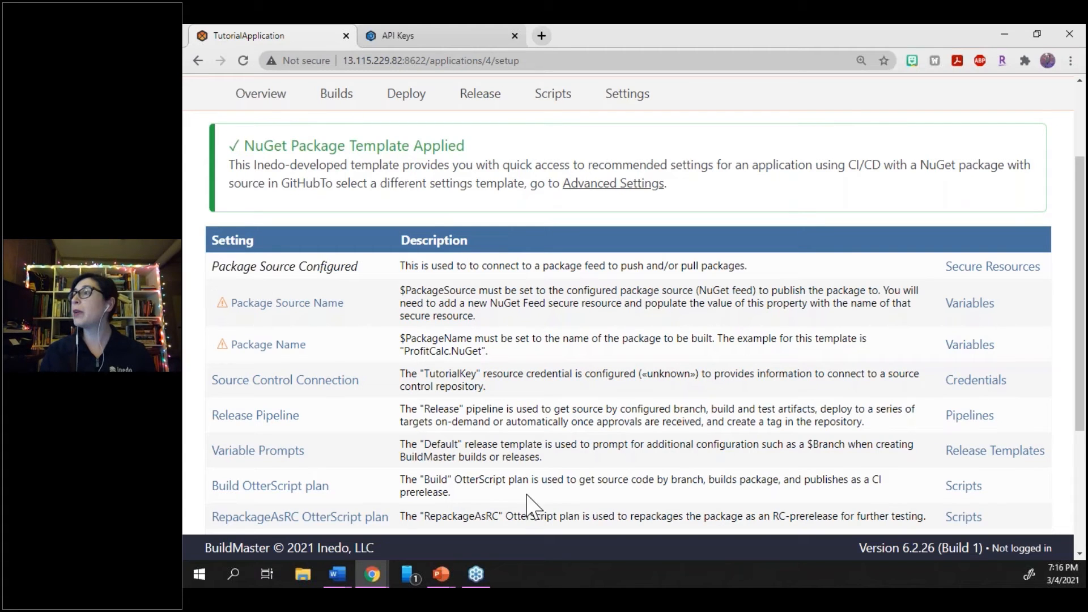
{"action": "left_click", "coordinate": [315, 311]}
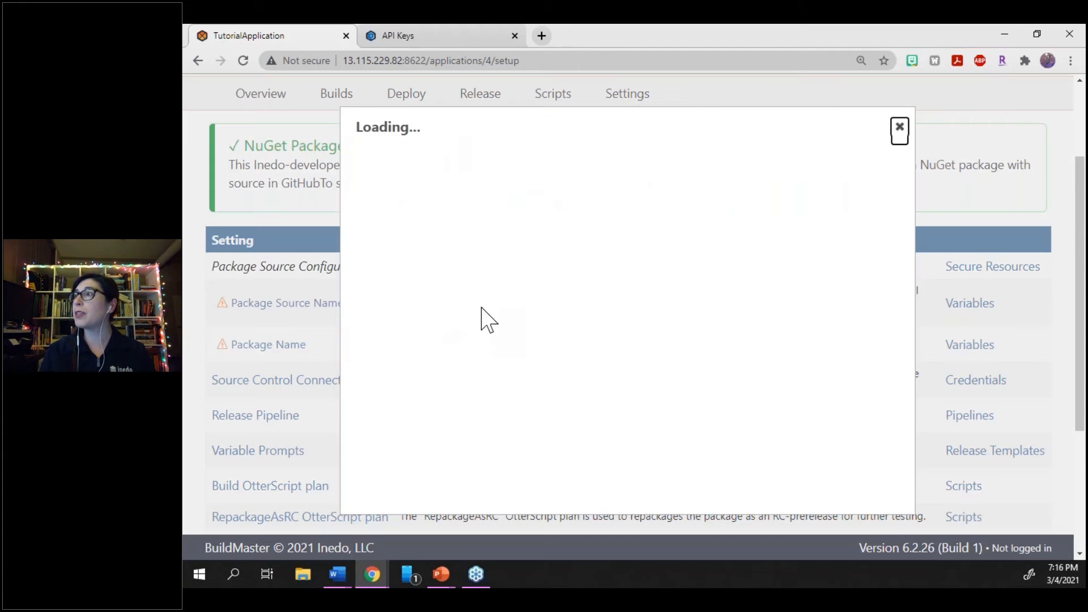
{"action": "double_click", "coordinate": [589, 199]}
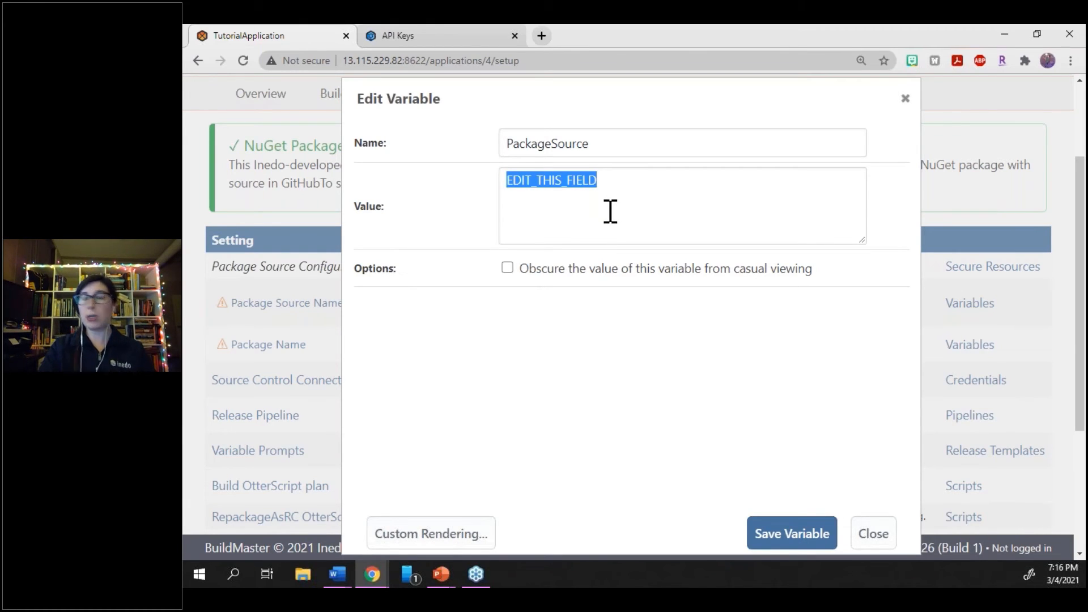
{"action": "type", "text": "Tutori"}
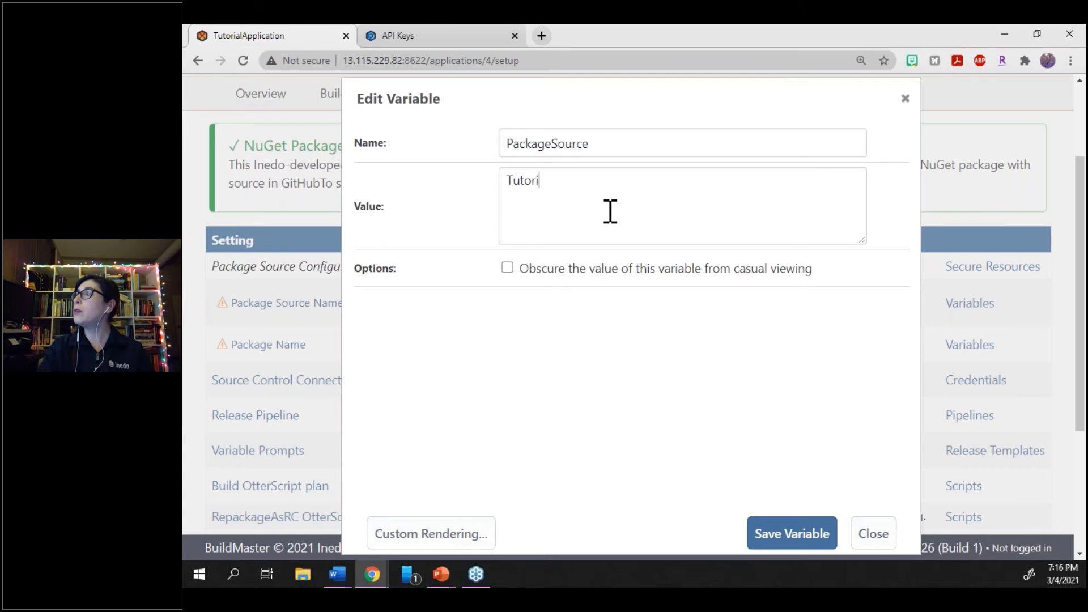
{"action": "type", "text": "alKey"}
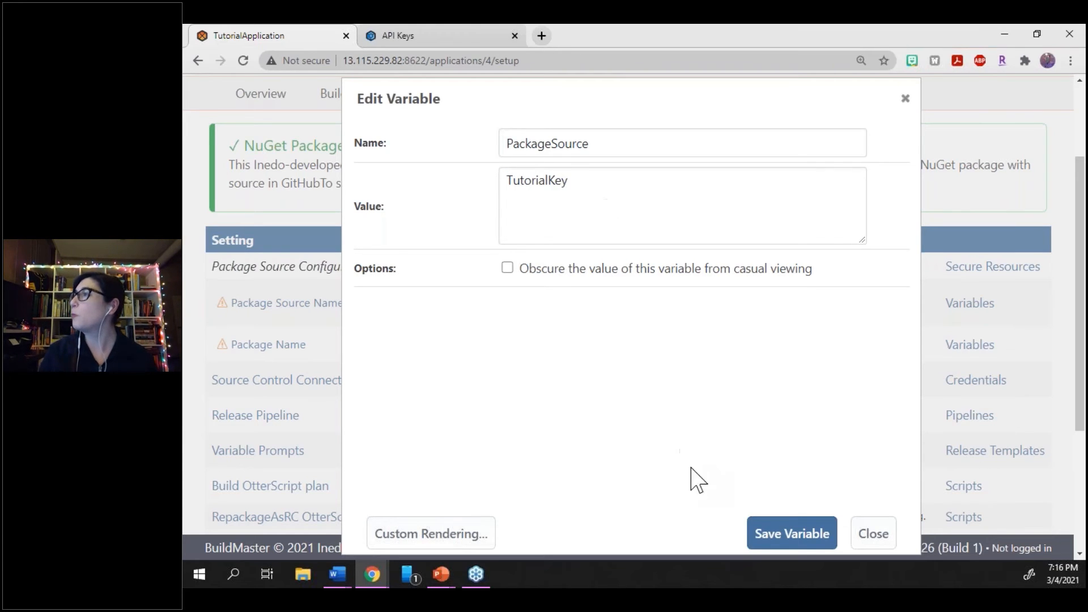
{"action": "left_click", "coordinate": [775, 524]}
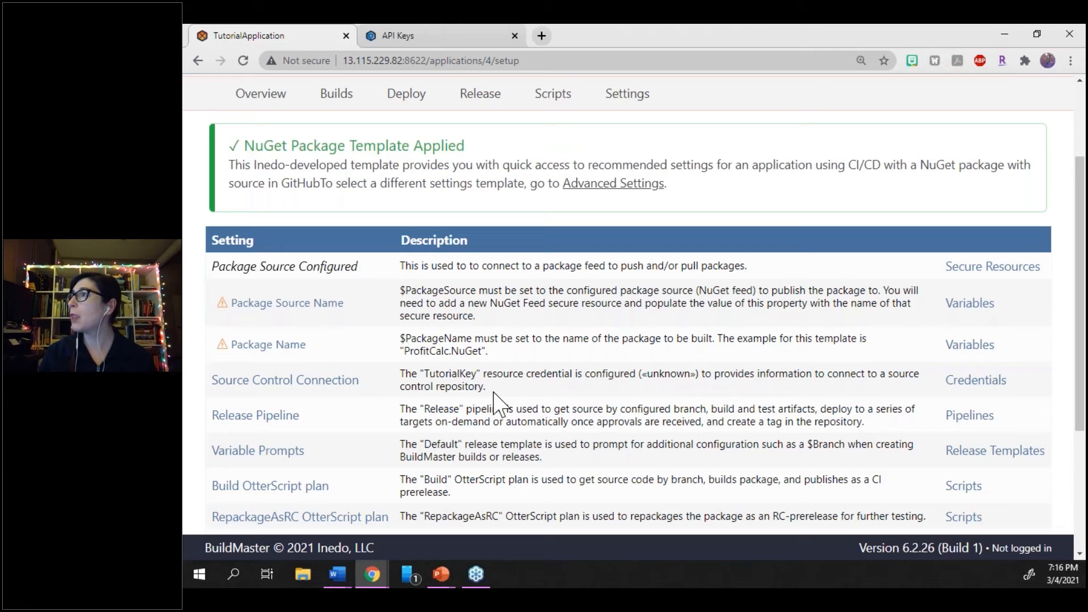
Set the PackageName variable to the template's example name, ProfitCalc.NuGet, and save it
{"action": "left_click", "coordinate": [295, 317]}
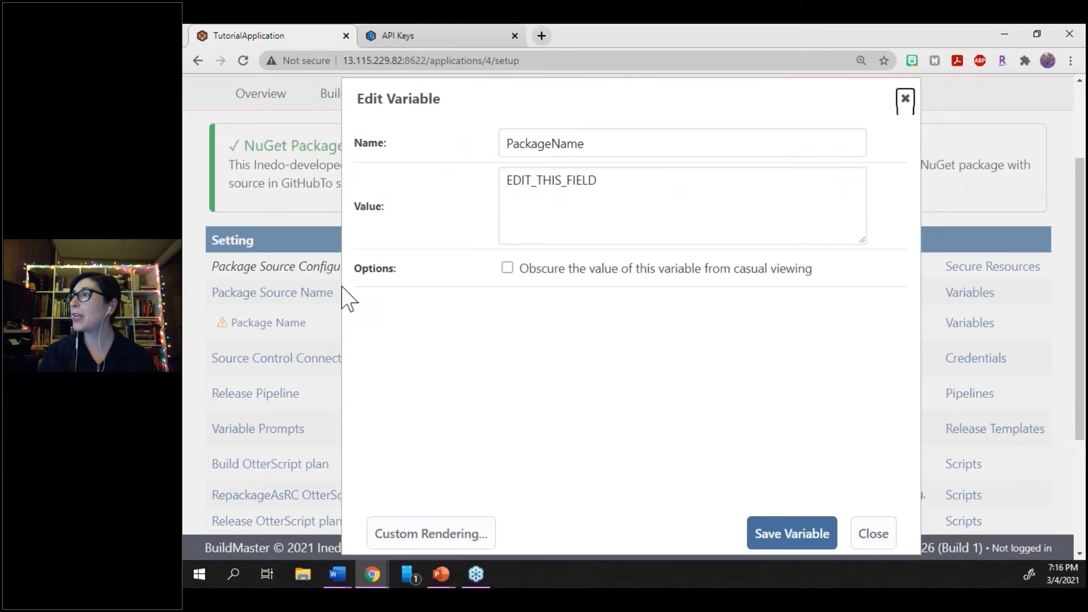
{"action": "left_click", "coordinate": [904, 100]}
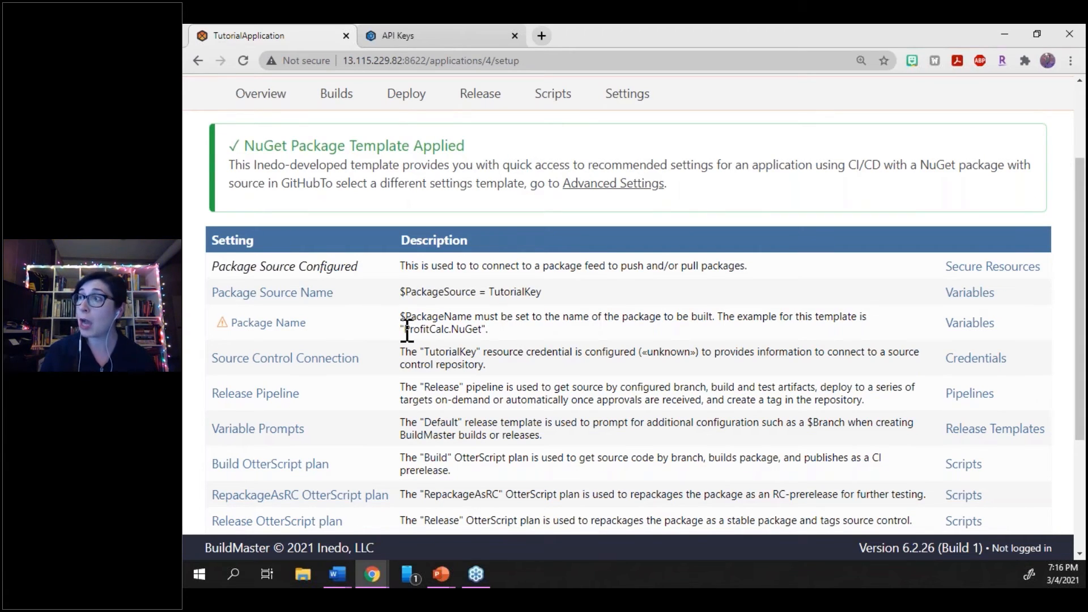
{"action": "left_click_drag", "start_coordinate": [404, 329], "coordinate": [483, 337]}
{"action": "key", "text": "ctrl+c"}
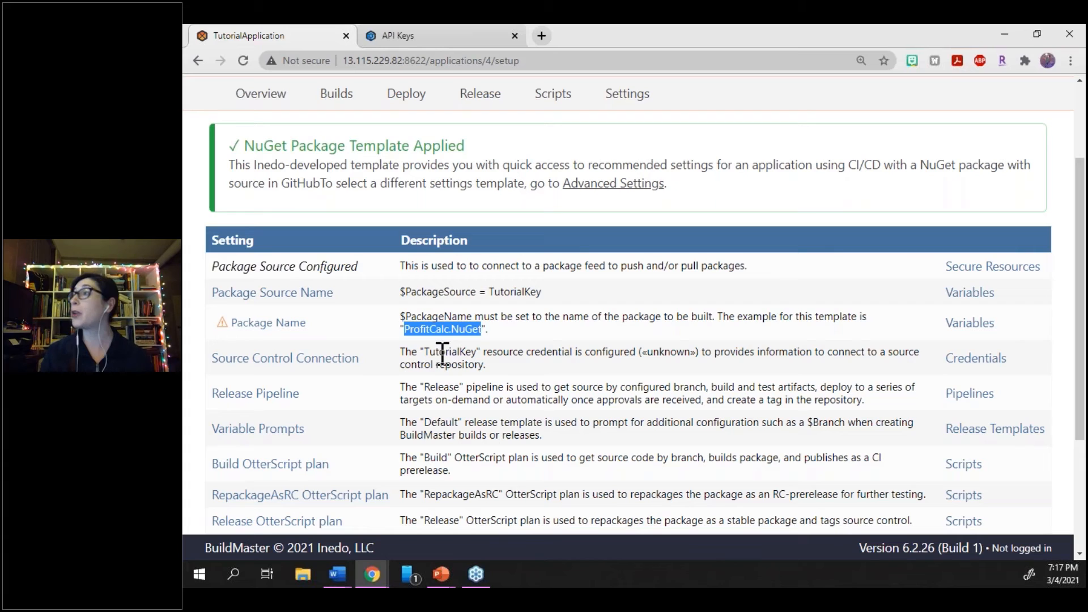
{"action": "left_click", "coordinate": [291, 324]}
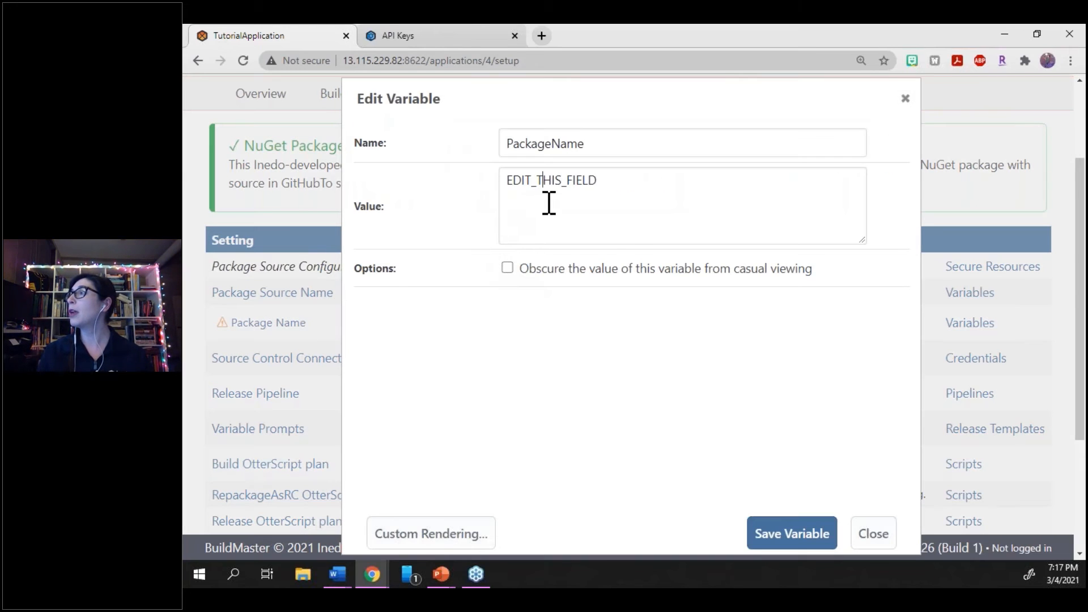
{"action": "double_click", "coordinate": [548, 204]}
{"action": "key", "text": "ctrl+v"}
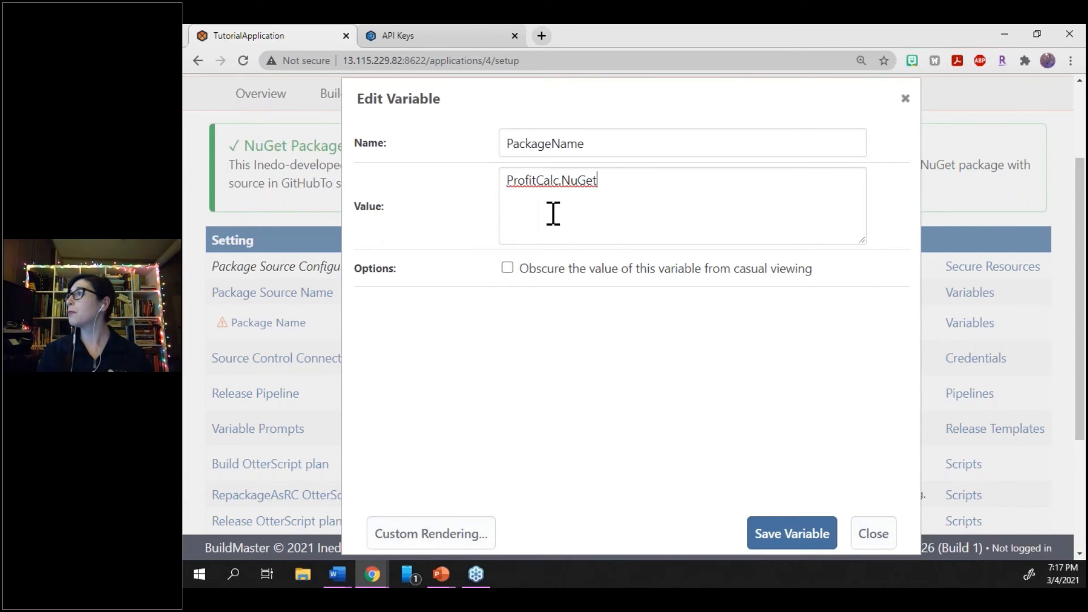
{"action": "left_click", "coordinate": [796, 548]}
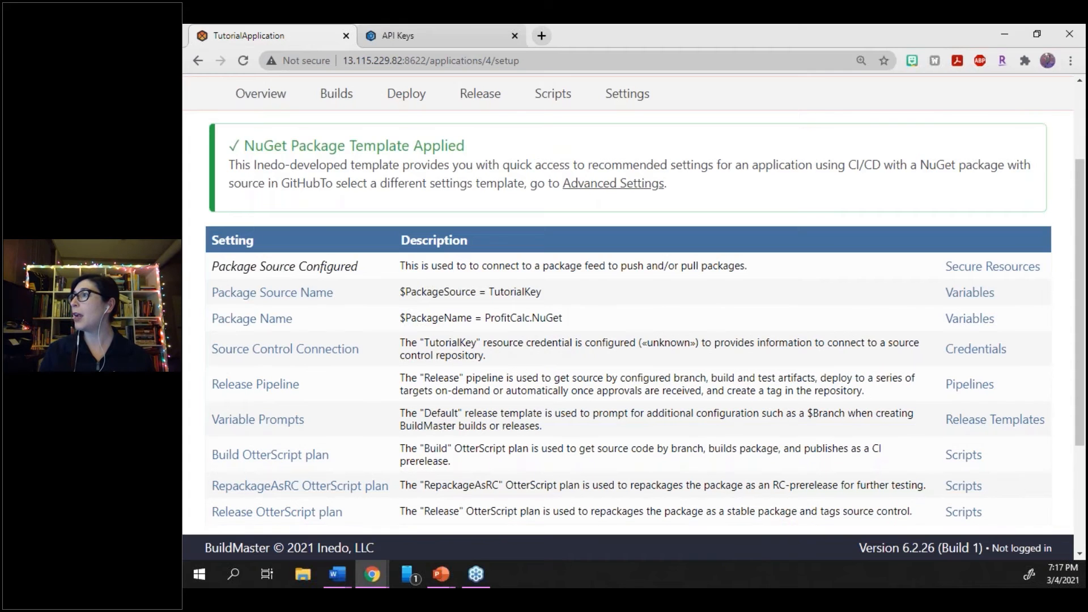
Create release 1.0.0 of TutorialApplication on the Release pipeline and create a build for it from the master branch
{"action": "scroll", "coordinate": [790, 516], "scroll_direction": "down", "scroll_amount": 2}
{"action": "scroll", "coordinate": [644, 302], "scroll_direction": "down", "scroll_amount": 1}
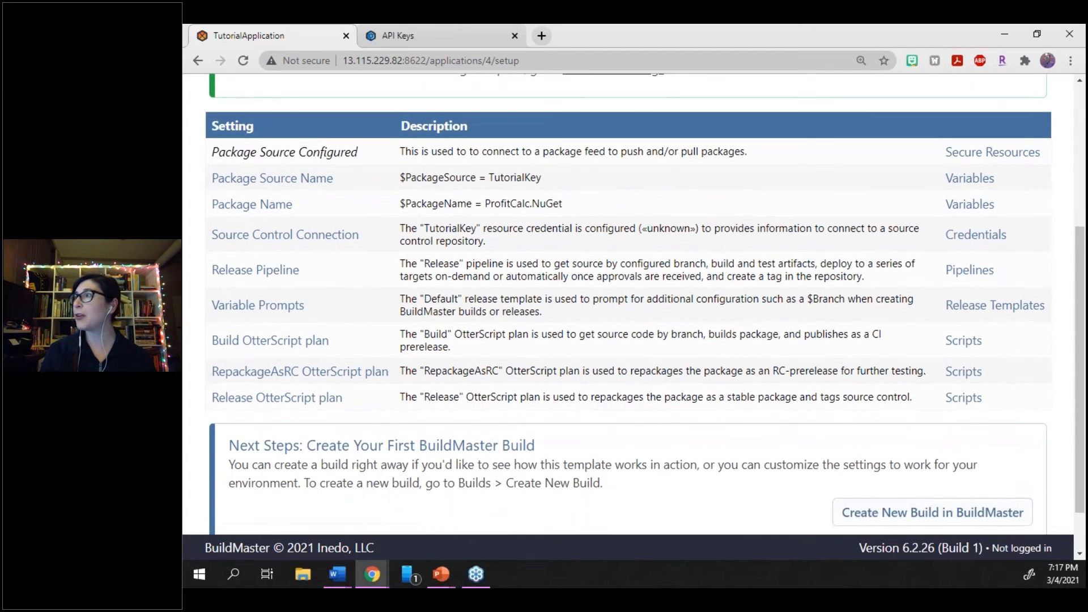
{"action": "scroll", "coordinate": [645, 312], "scroll_direction": "down", "scroll_amount": 1}
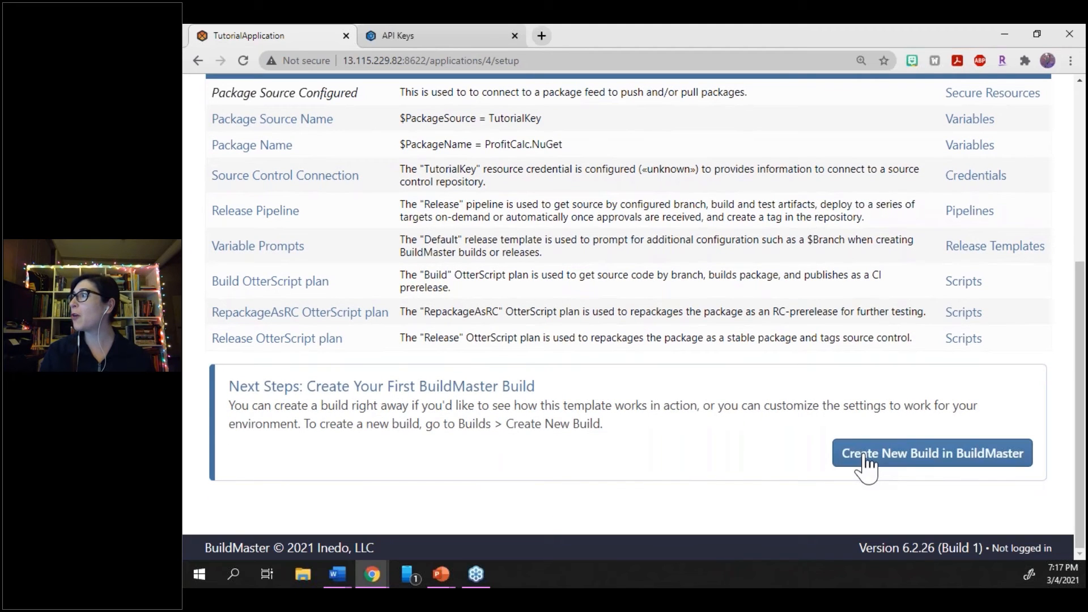
{"action": "left_click", "coordinate": [865, 458]}
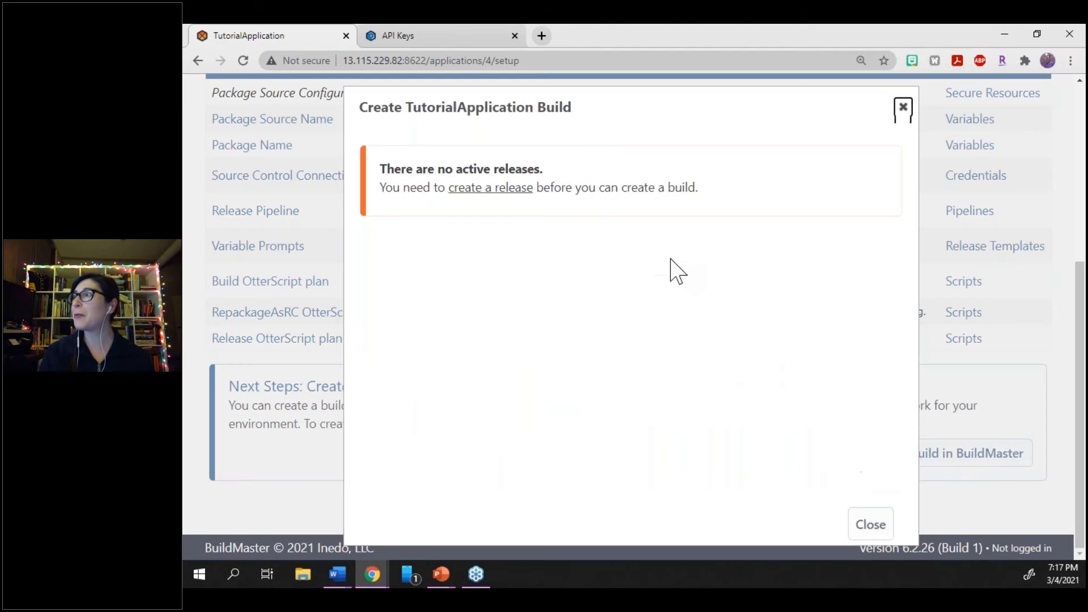
{"action": "left_click", "coordinate": [511, 191]}
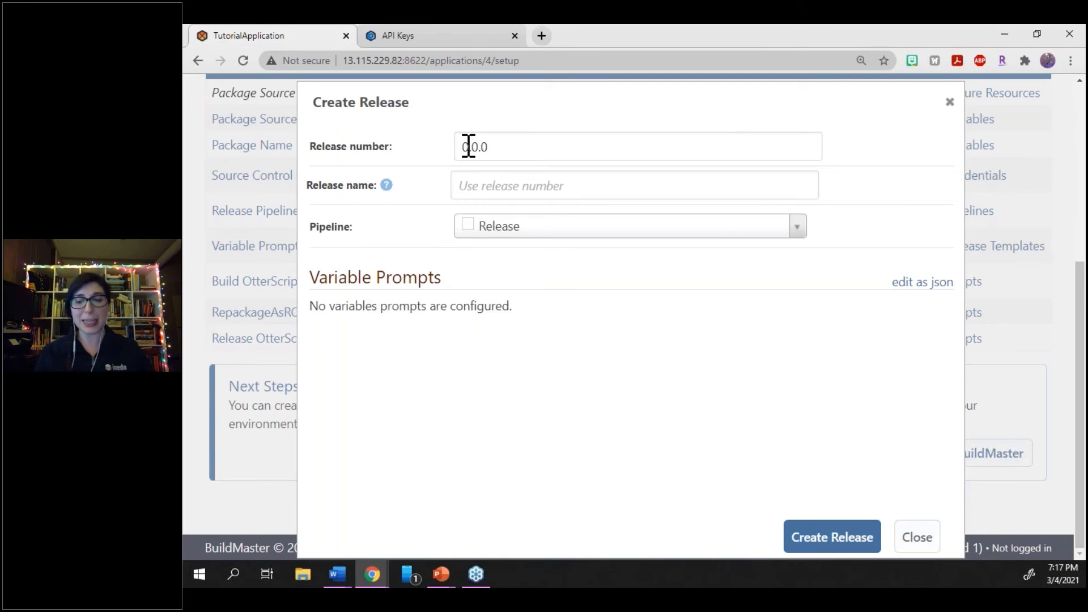
{"action": "left_click", "coordinate": [469, 146]}
{"action": "key", "text": "BackSpace"}
{"action": "type", "text": "1"}
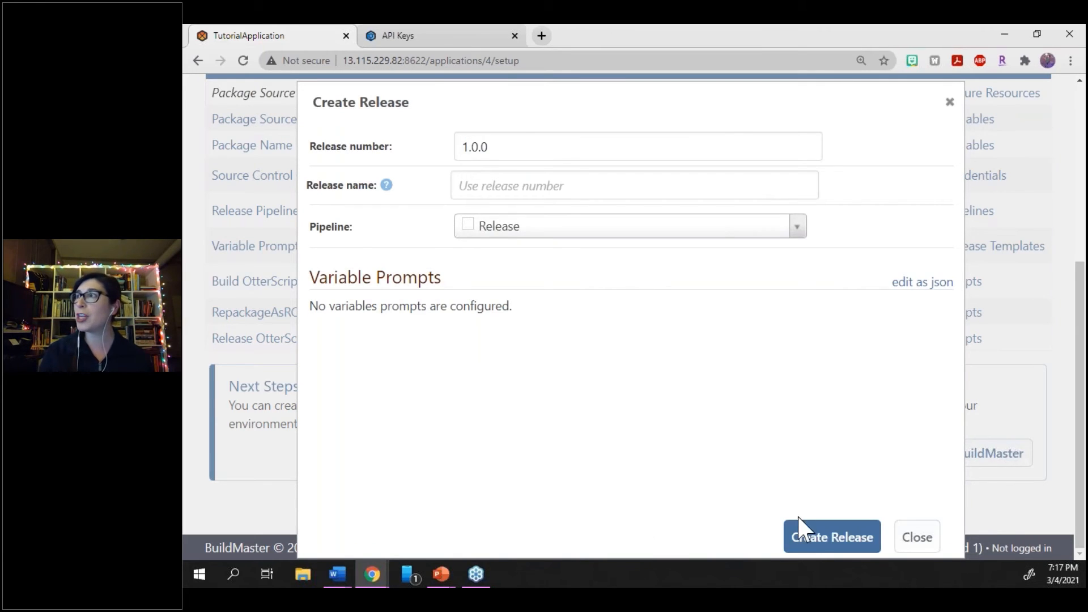
{"action": "left_click", "coordinate": [814, 544]}
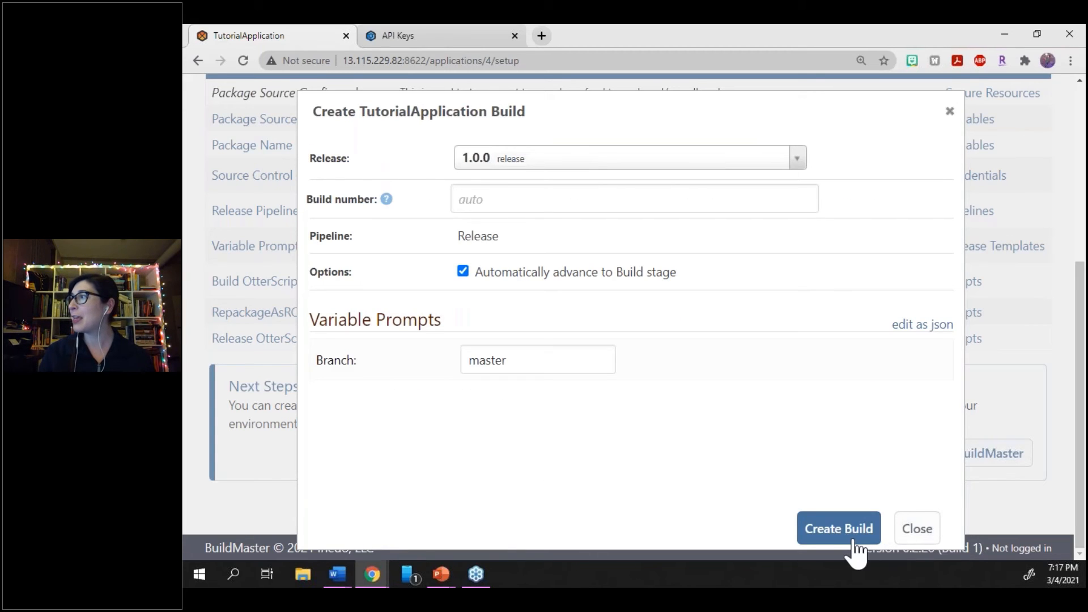
{"action": "left_click", "coordinate": [854, 541]}
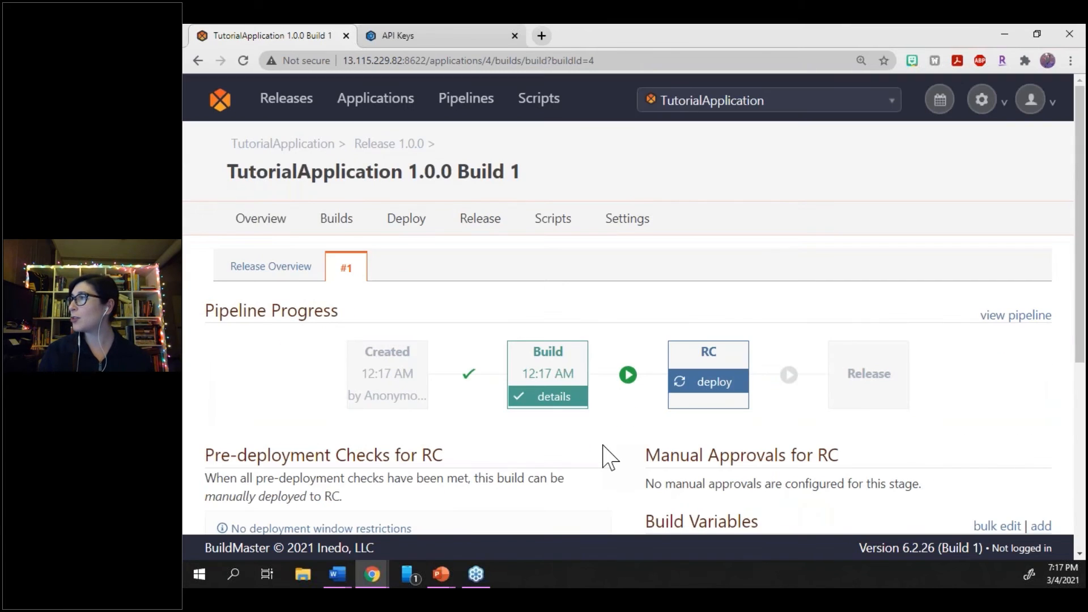
{"action": "scroll", "coordinate": [609, 456], "scroll_direction": "down", "scroll_amount": 1}
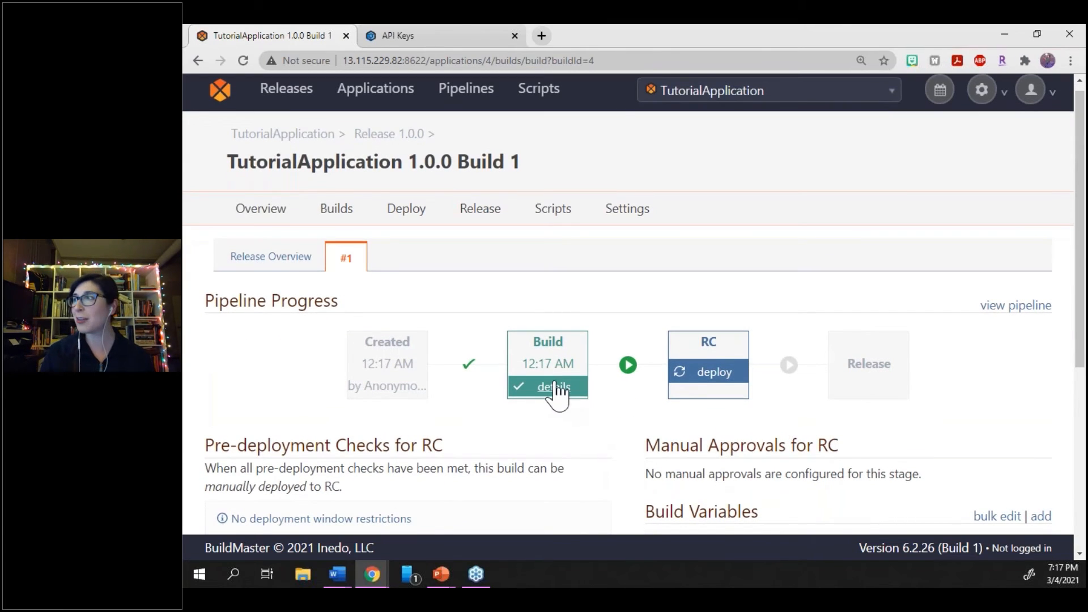
Switch to ProGet and open the ProfitCalc.NuGet package in the Tutorial feed to examine its published versions
{"action": "left_click", "coordinate": [472, 32]}
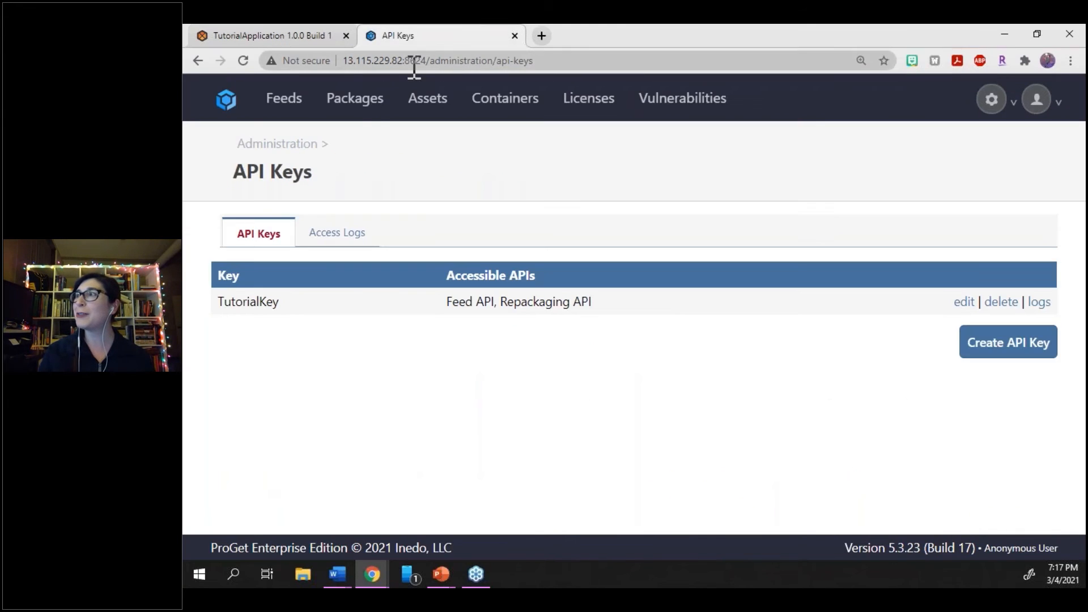
{"action": "left_click", "coordinate": [371, 98]}
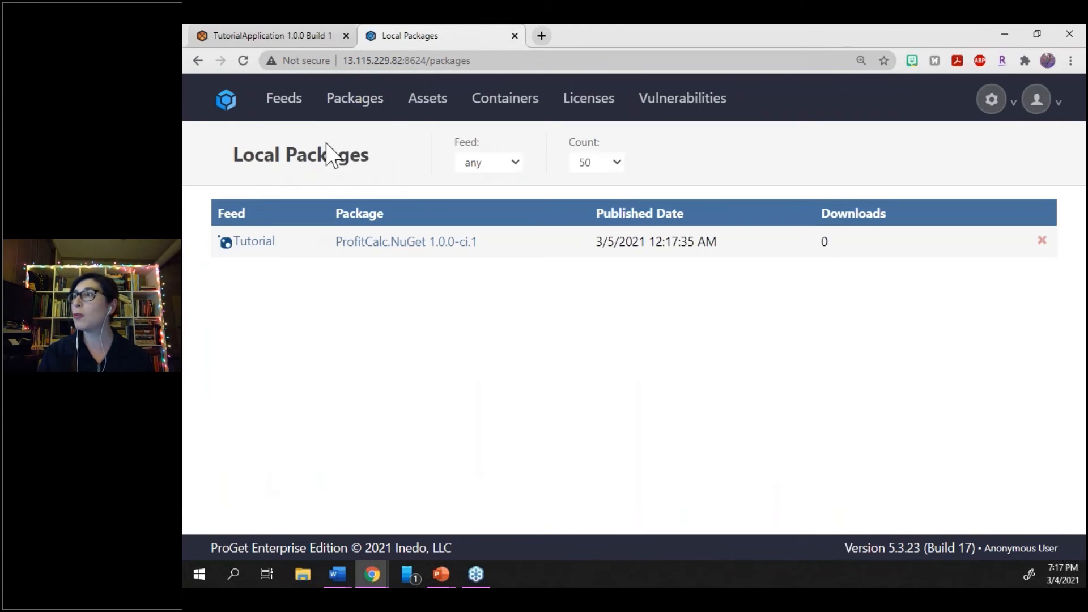
{"action": "left_click", "coordinate": [255, 243]}
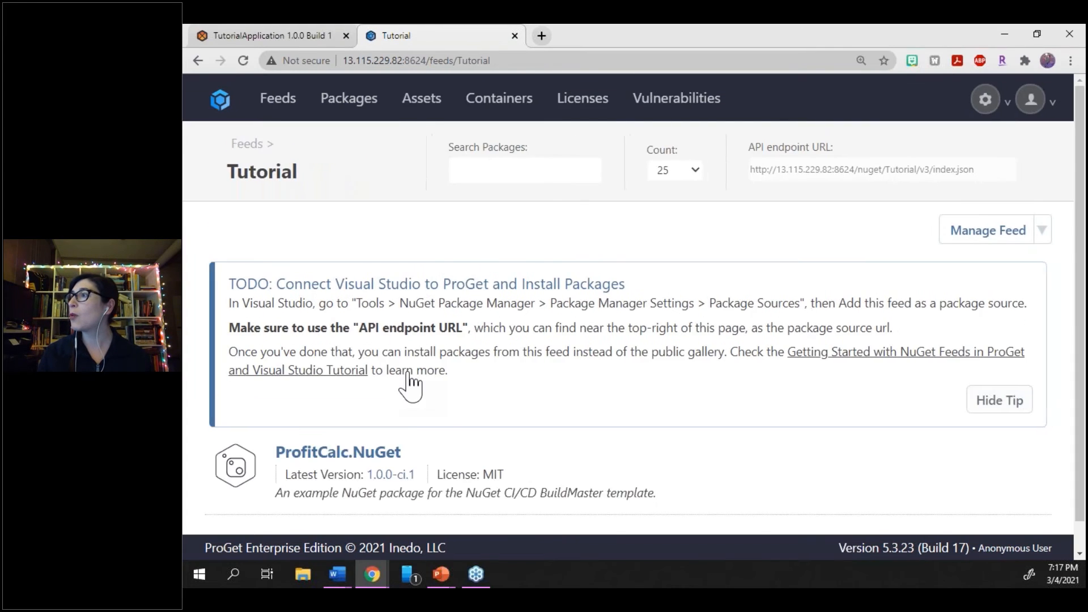
{"action": "scroll", "coordinate": [396, 407], "scroll_direction": "down", "scroll_amount": 1}
{"action": "left_click", "coordinate": [371, 420]}
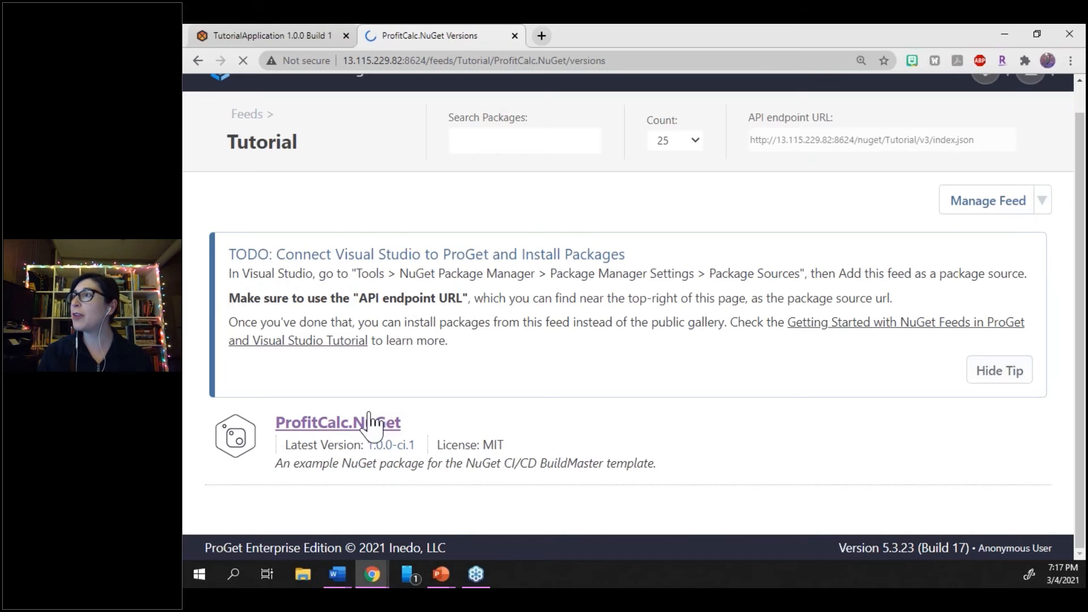
{"action": "scroll", "coordinate": [625, 323], "scroll_direction": "down", "scroll_amount": 2}
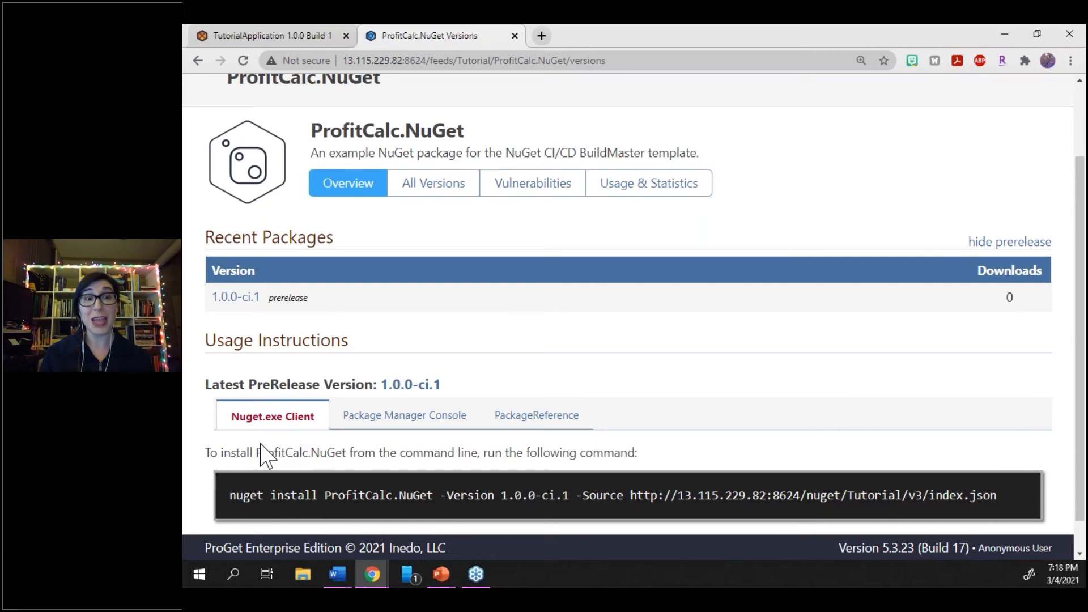
Switch back to BuildMaster and deploy TutorialApplication 1.0.0 Build 1 to the RC stage
{"action": "left_click", "coordinate": [290, 36]}
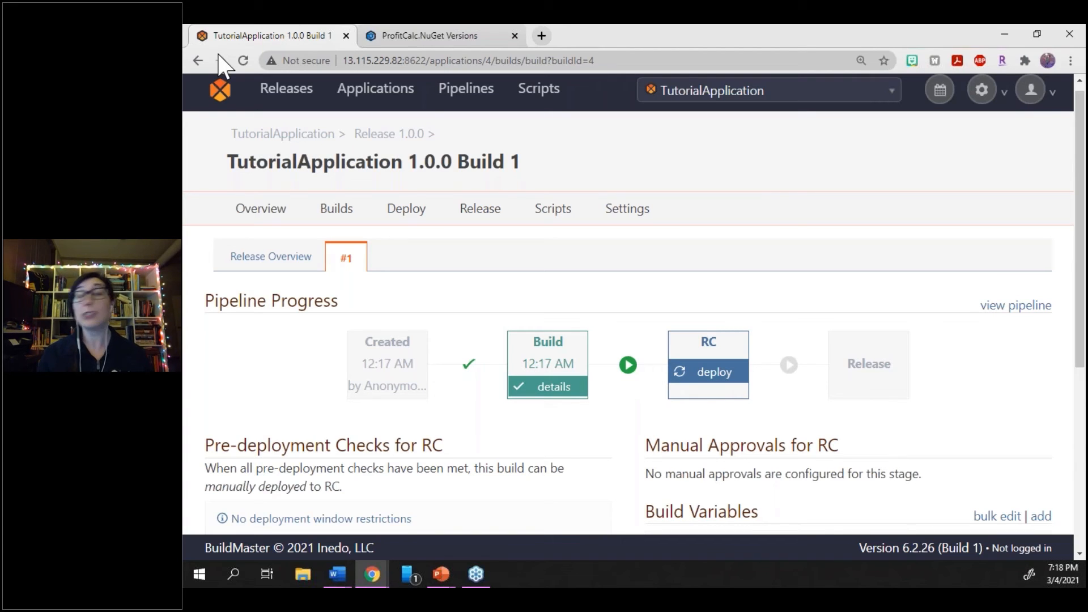
{"action": "scroll", "coordinate": [448, 498], "scroll_direction": "down", "scroll_amount": 1}
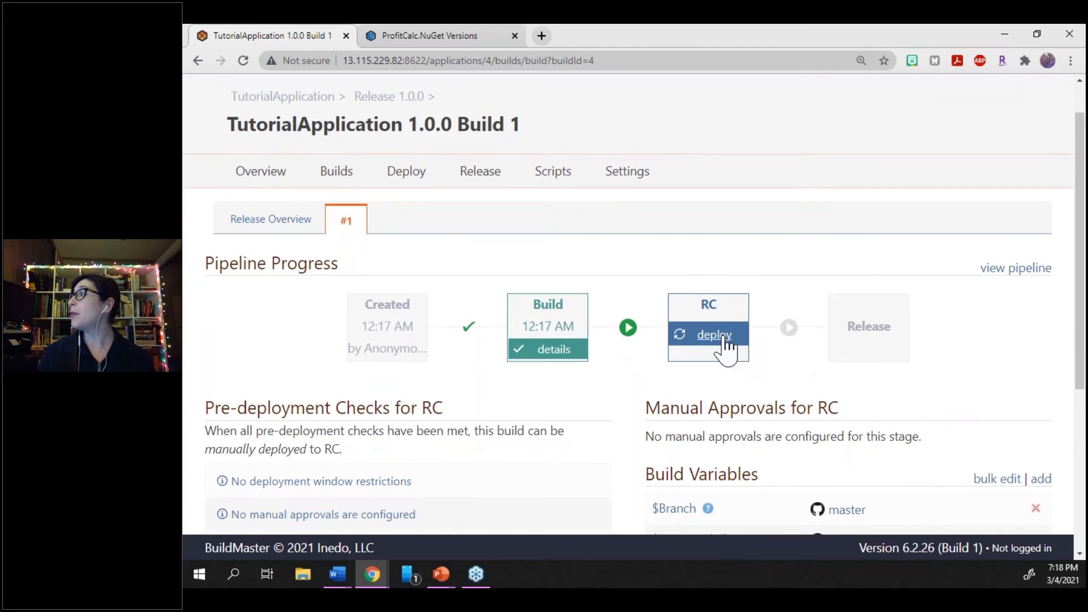
{"action": "left_click", "coordinate": [722, 338]}
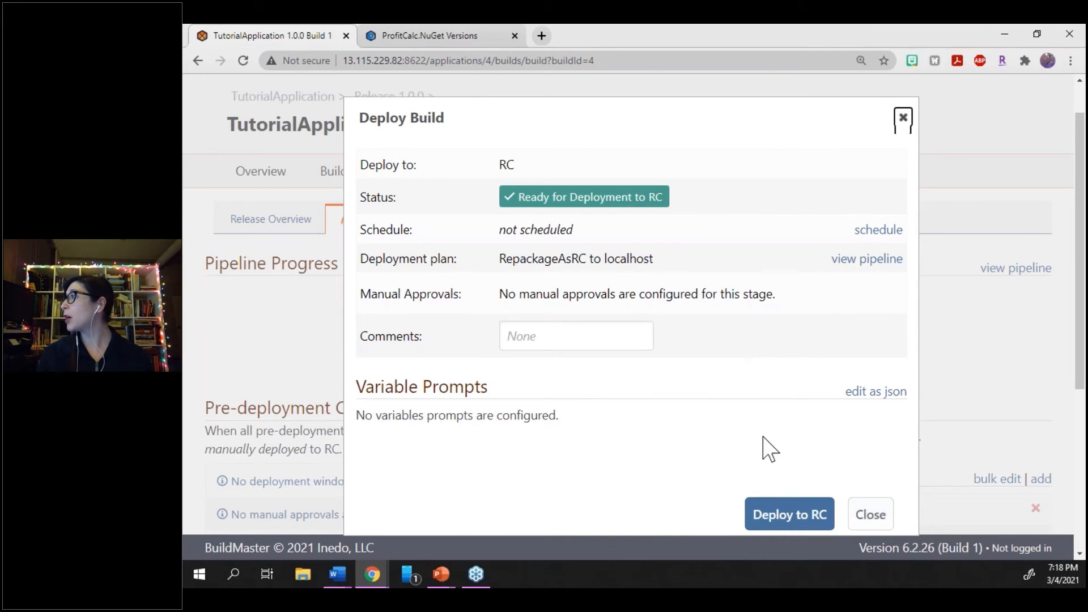
{"action": "left_click", "coordinate": [796, 517]}
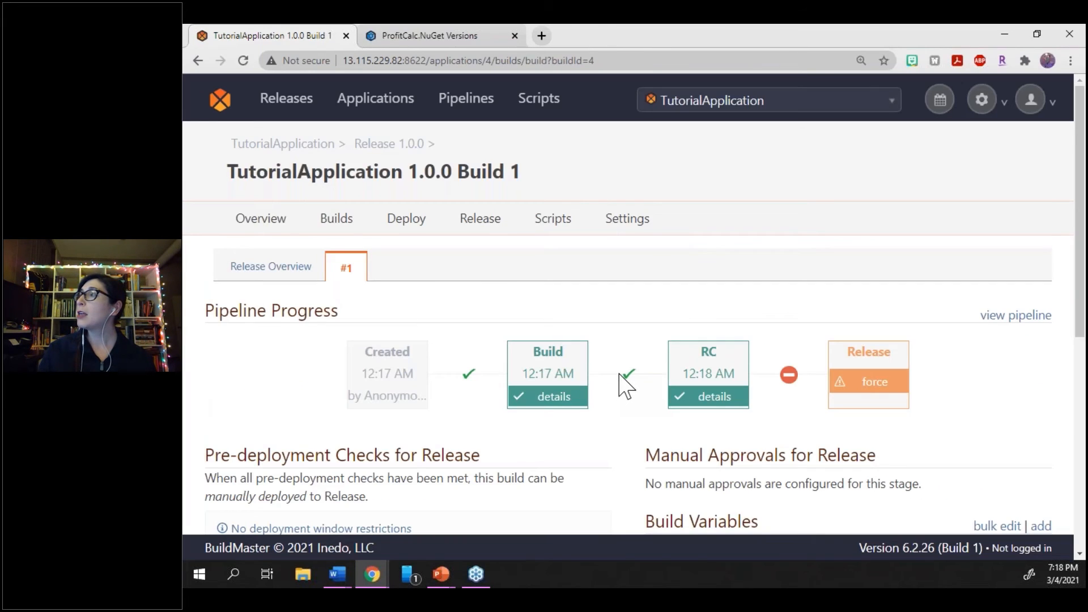
Refresh the ProfitCalc.NuGet page in ProGet, examine the files and metadata of version 1.0.0-rc.1, and return to the package's versions
{"action": "left_click", "coordinate": [469, 36]}
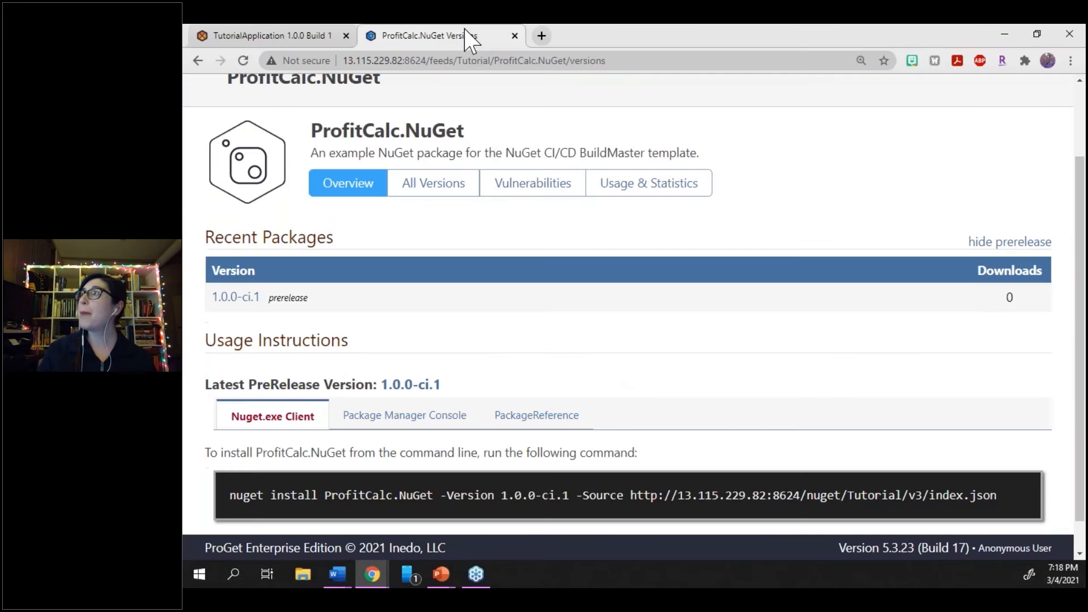
{"action": "key", "text": "F5"}
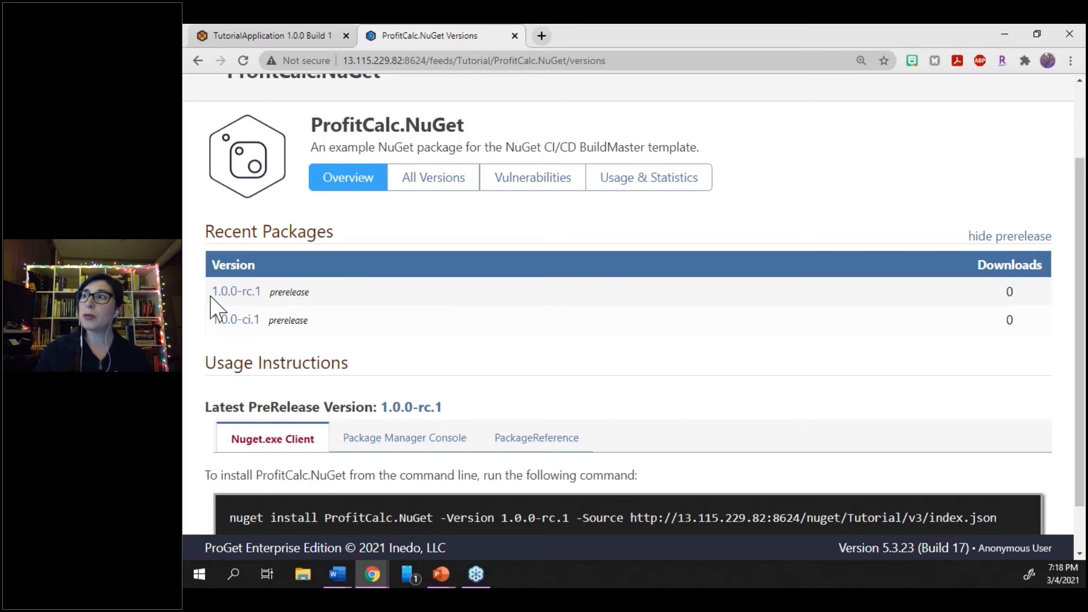
{"action": "left_click", "coordinate": [242, 291]}
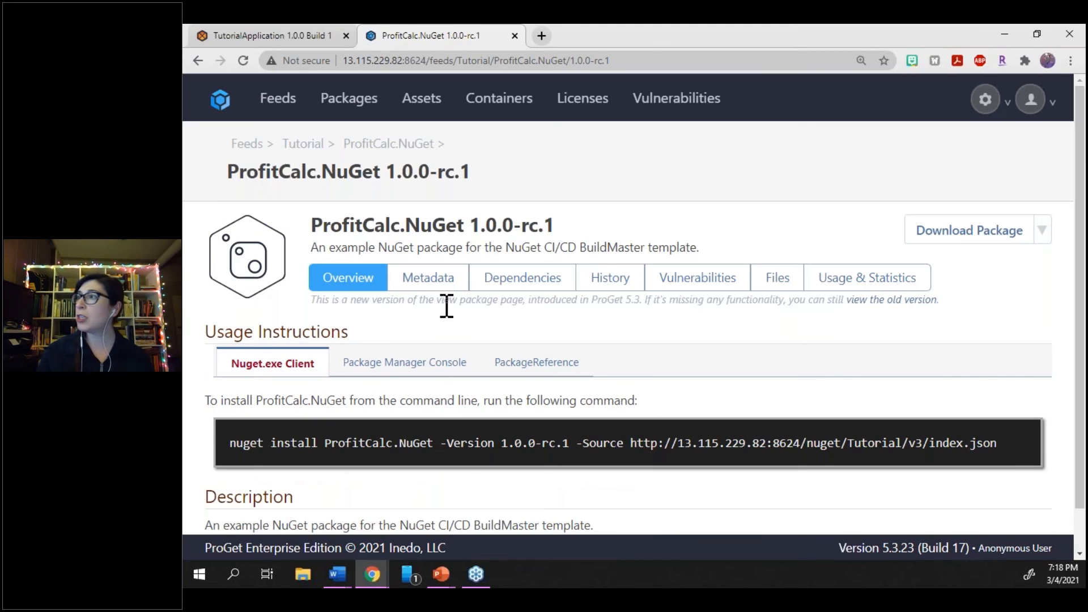
{"action": "left_click", "coordinate": [777, 278]}
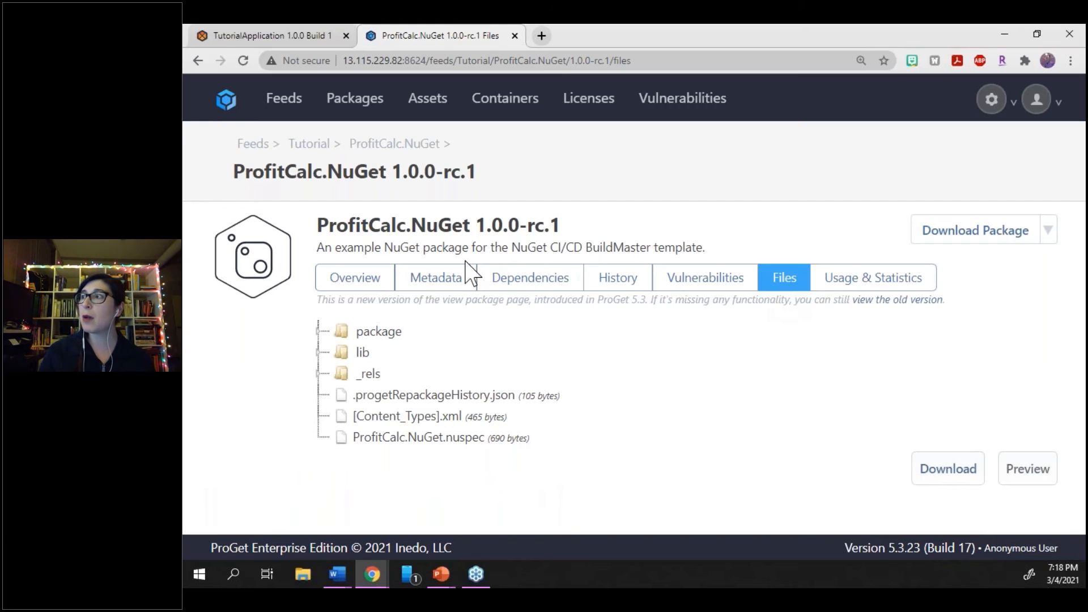
{"action": "left_click", "coordinate": [450, 287]}
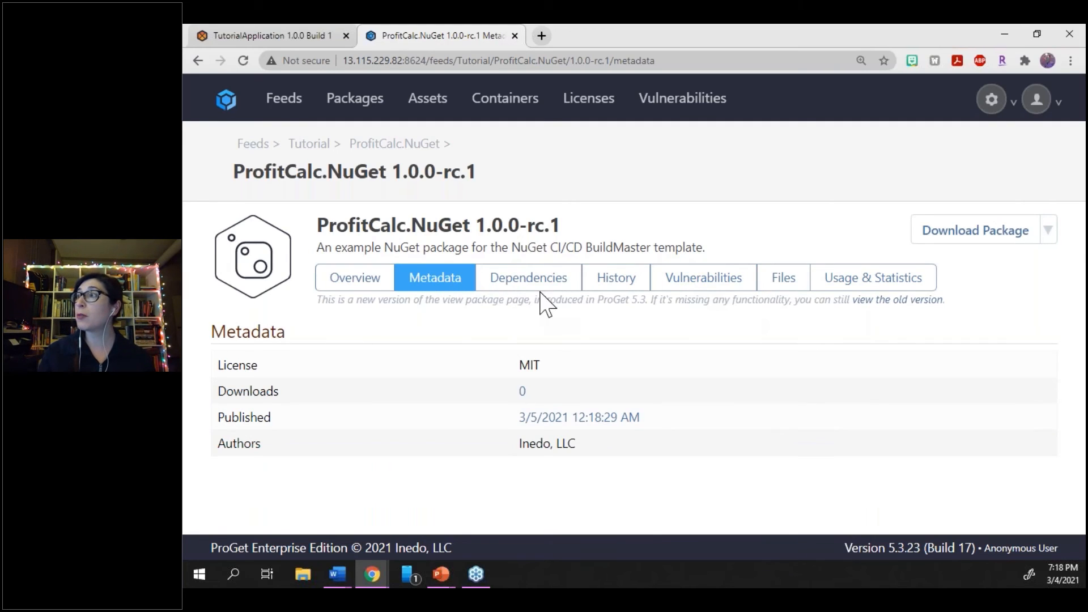
{"action": "left_click", "coordinate": [394, 146]}
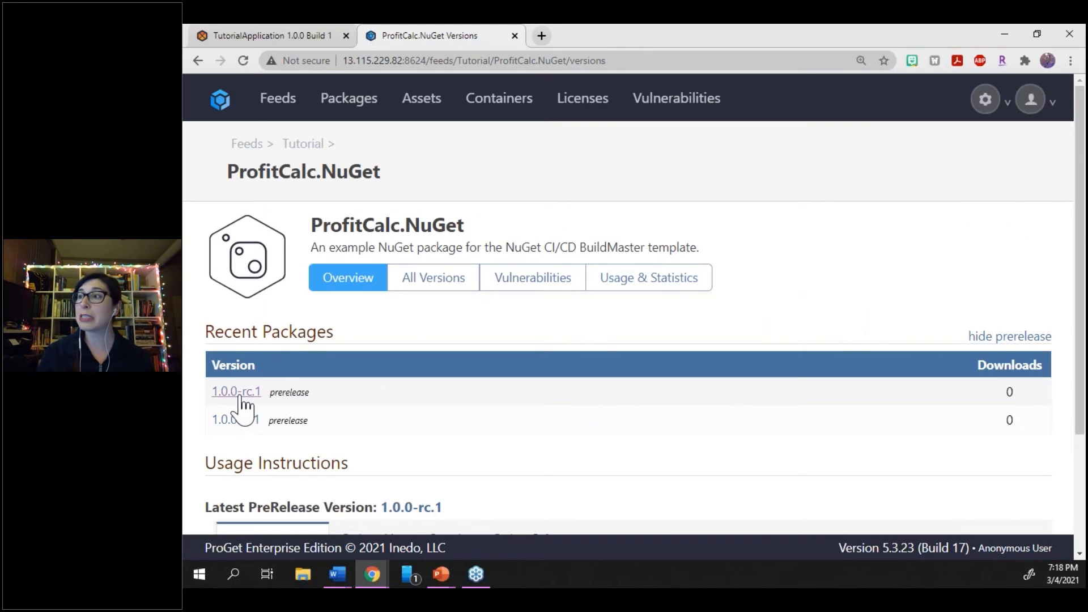
In BuildMaster, review Build 1's pre-deployment checks and force its promotion to Release with the comment "LC OK'd", deploying immediately
{"action": "left_click", "coordinate": [263, 32]}
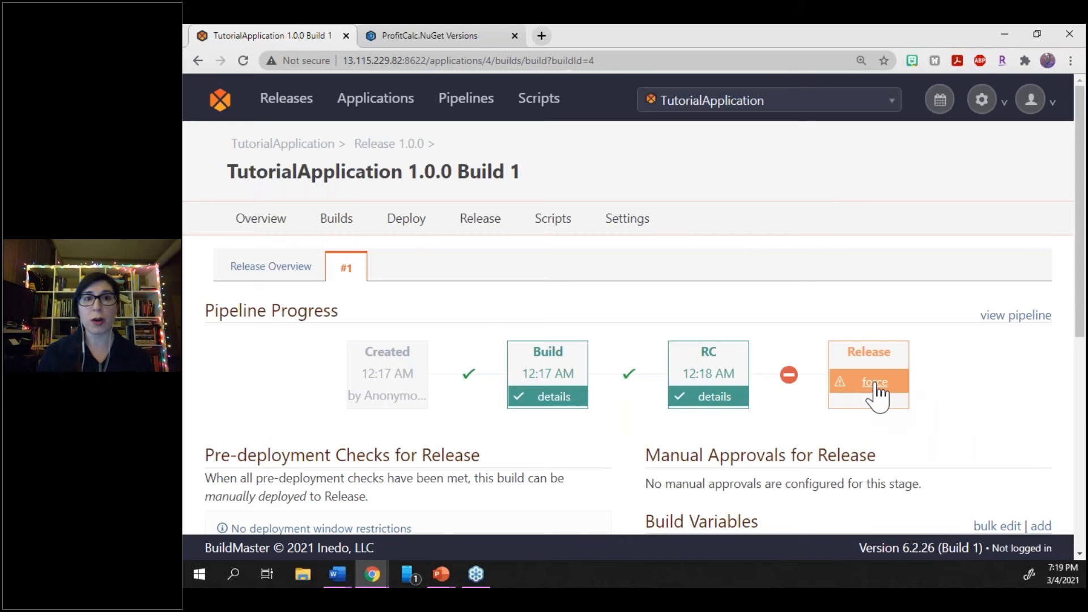
{"action": "scroll", "coordinate": [878, 393], "scroll_direction": "down", "scroll_amount": 2}
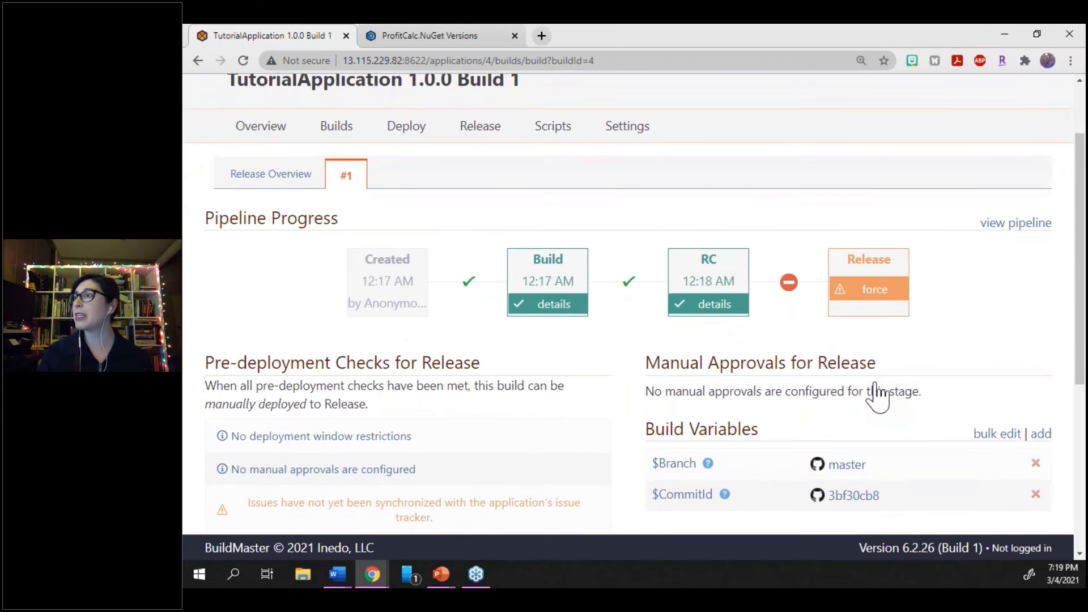
{"action": "scroll", "coordinate": [877, 394], "scroll_direction": "down", "scroll_amount": 2}
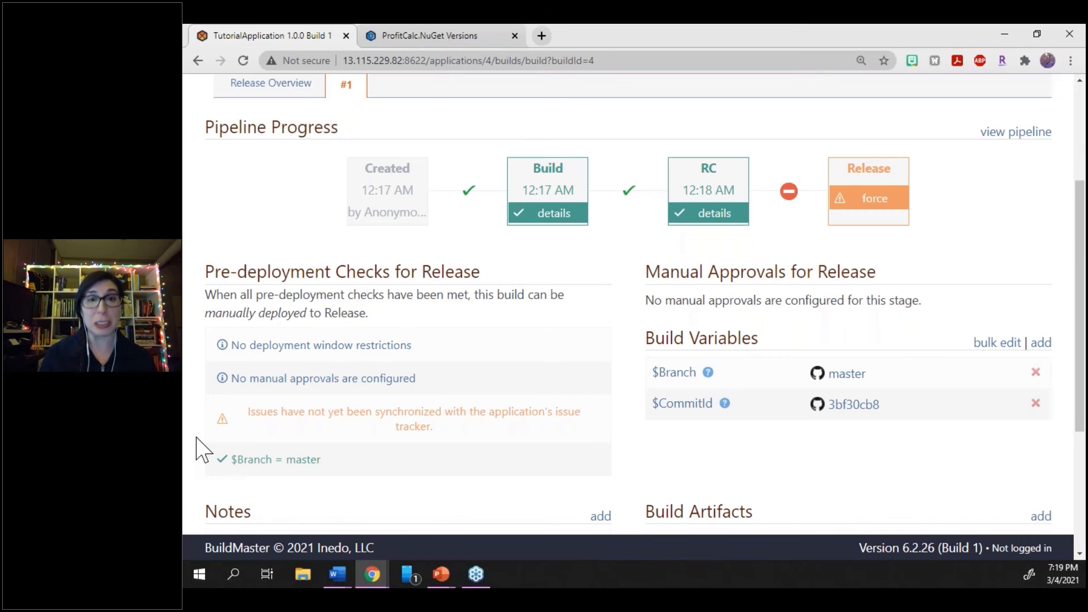
{"action": "left_click", "coordinate": [875, 203]}
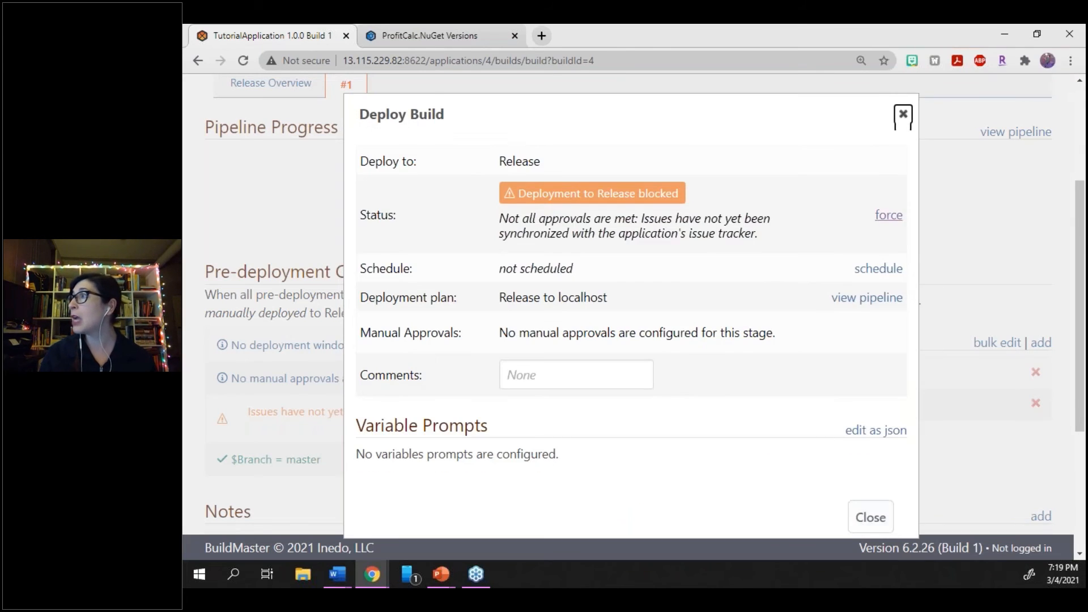
{"action": "left_click", "coordinate": [883, 221]}
{"action": "left_click", "coordinate": [630, 255]}
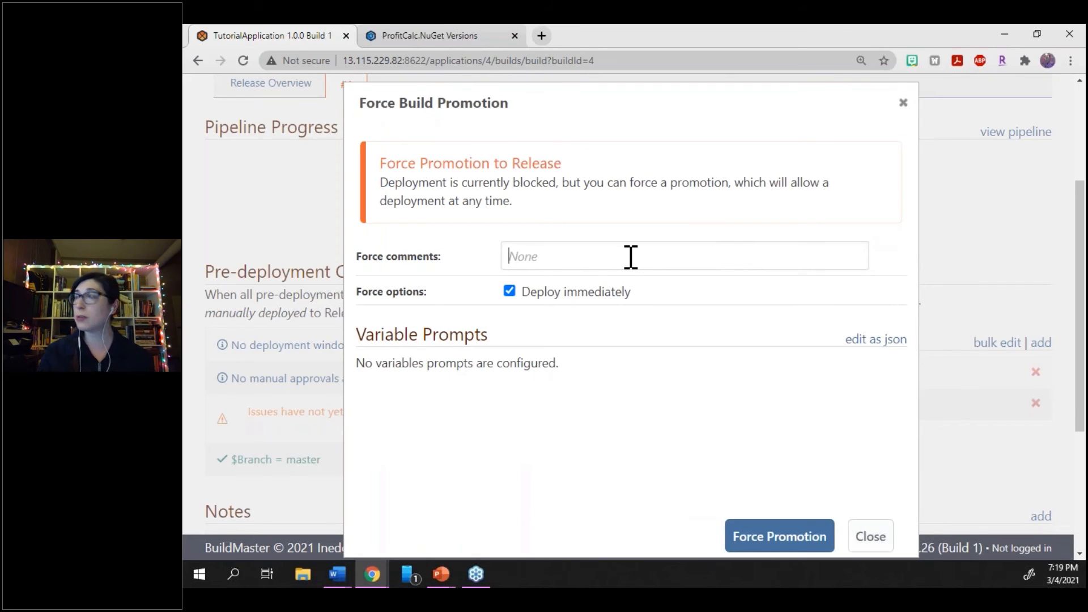
{"action": "type", "text": "LC OK'd"}
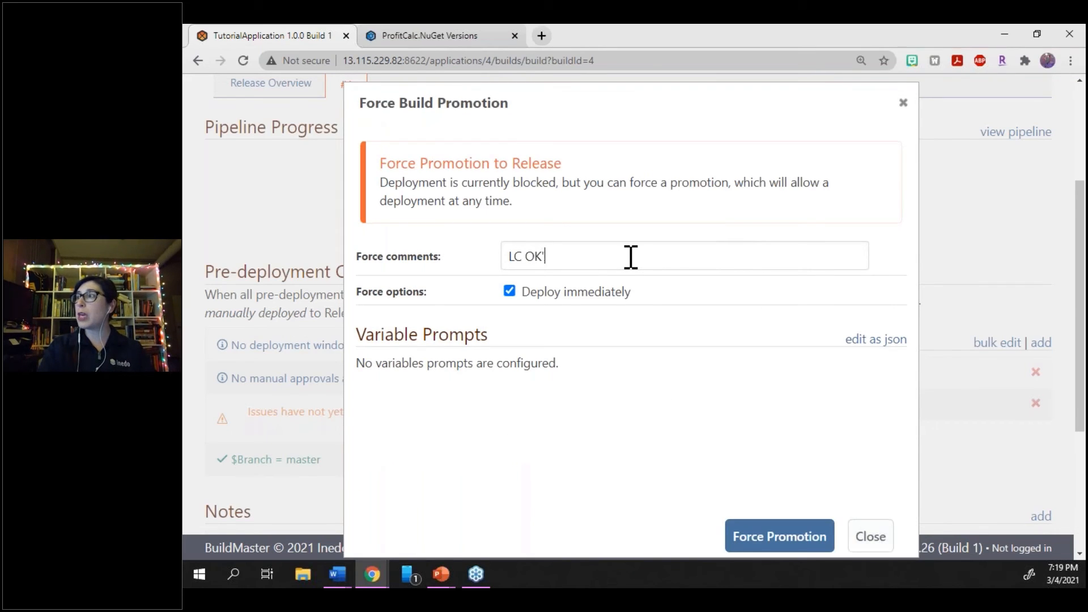
{"action": "left_click", "coordinate": [756, 547]}
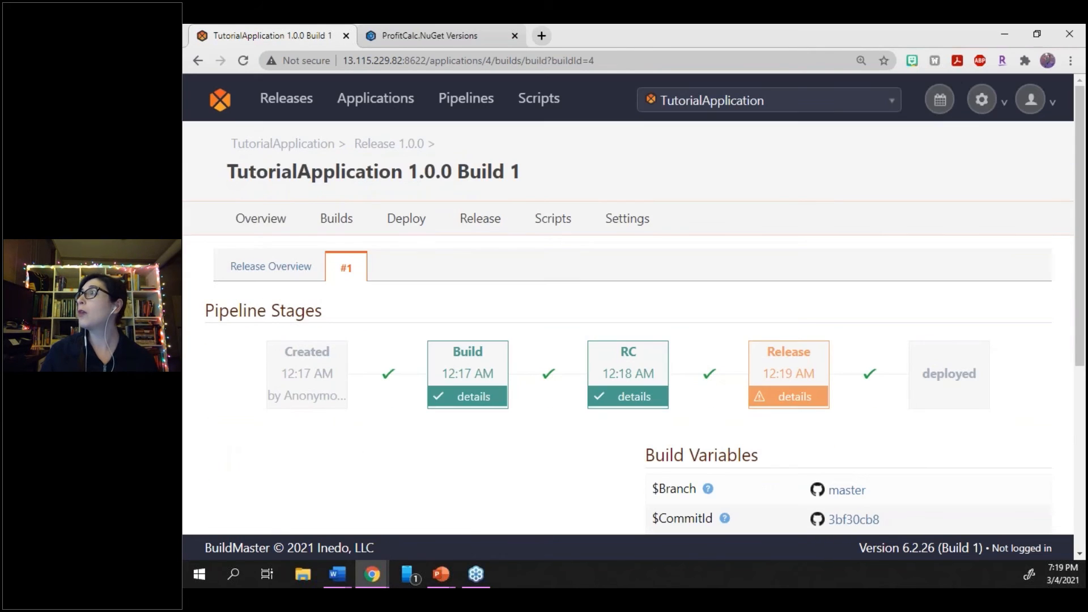
Refresh the ProfitCalc.NuGet page in ProGet and hide the prerelease versions to examine the stable package
{"action": "left_click", "coordinate": [411, 35]}
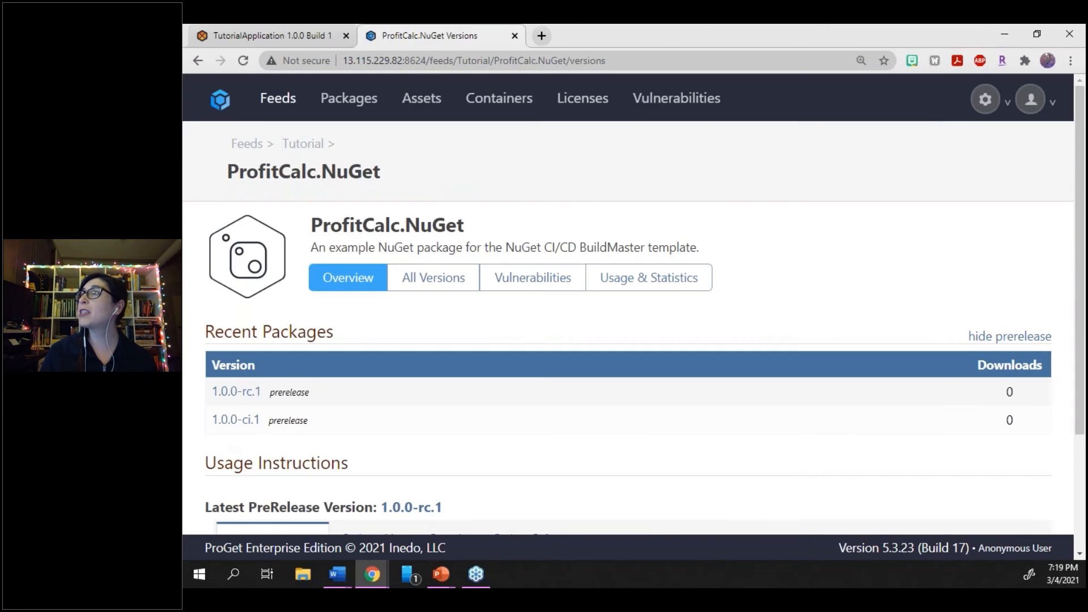
{"action": "left_click", "coordinate": [245, 60]}
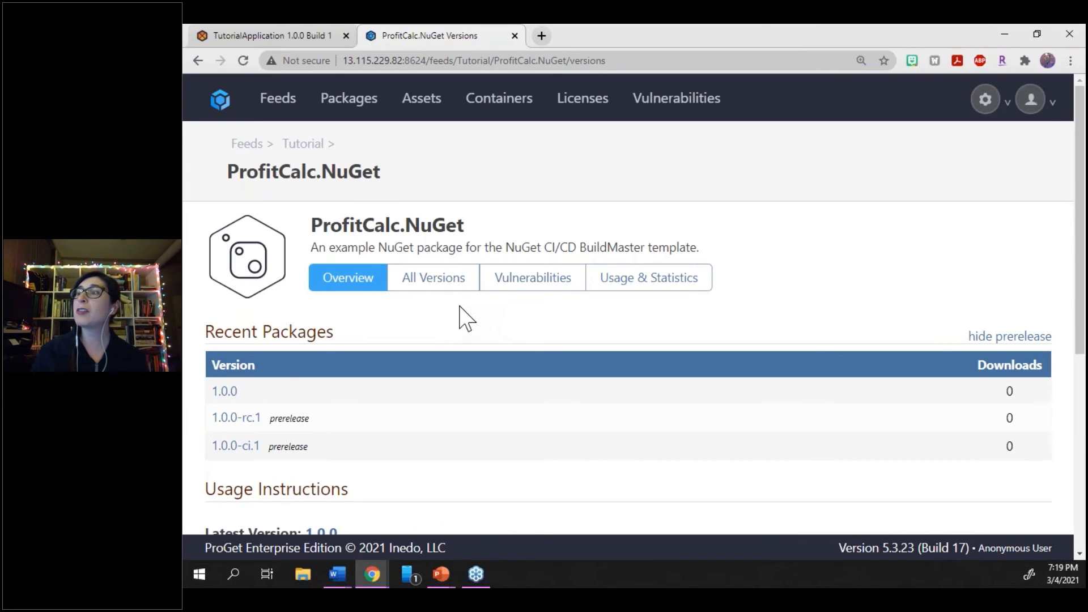
{"action": "scroll", "coordinate": [466, 319], "scroll_direction": "down", "scroll_amount": 1}
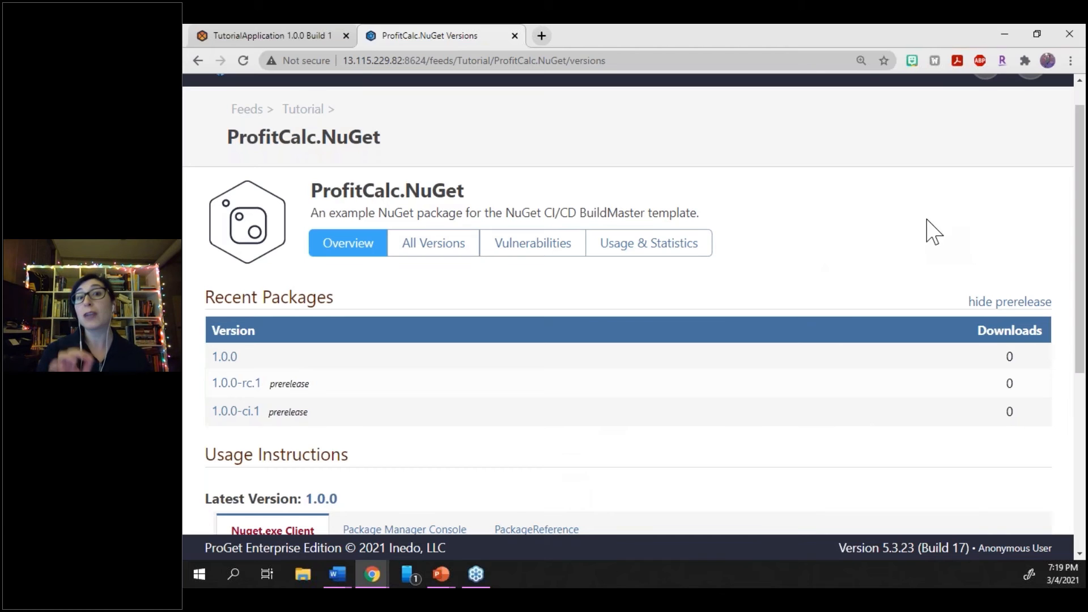
{"action": "left_click", "coordinate": [1004, 304]}
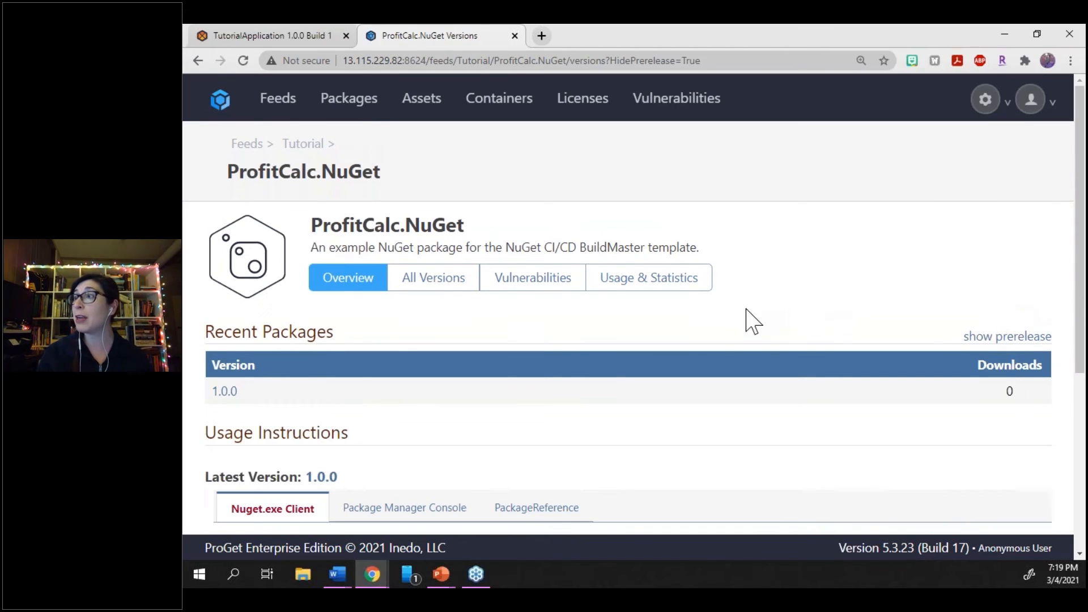
{"action": "scroll", "coordinate": [746, 318], "scroll_direction": "down", "scroll_amount": 1}
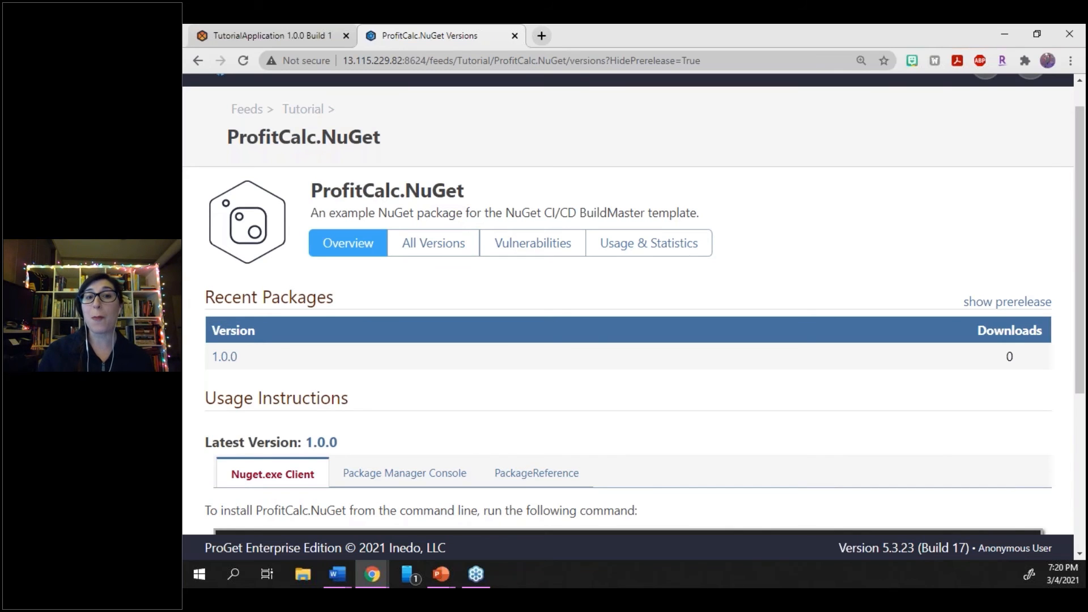
Switch to BuildMaster and open the TutorialApplication overview to examine its active releases and latest deployed releases
{"action": "left_click", "coordinate": [306, 35]}
{"action": "mouse_move", "coordinate": [406, 221]}
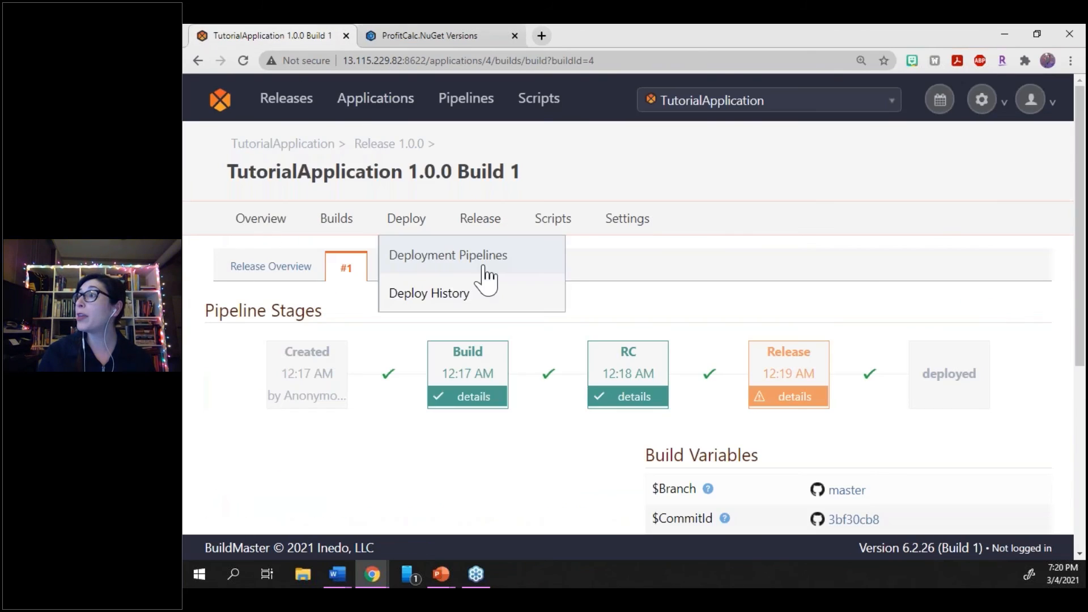
{"action": "left_click", "coordinate": [264, 226]}
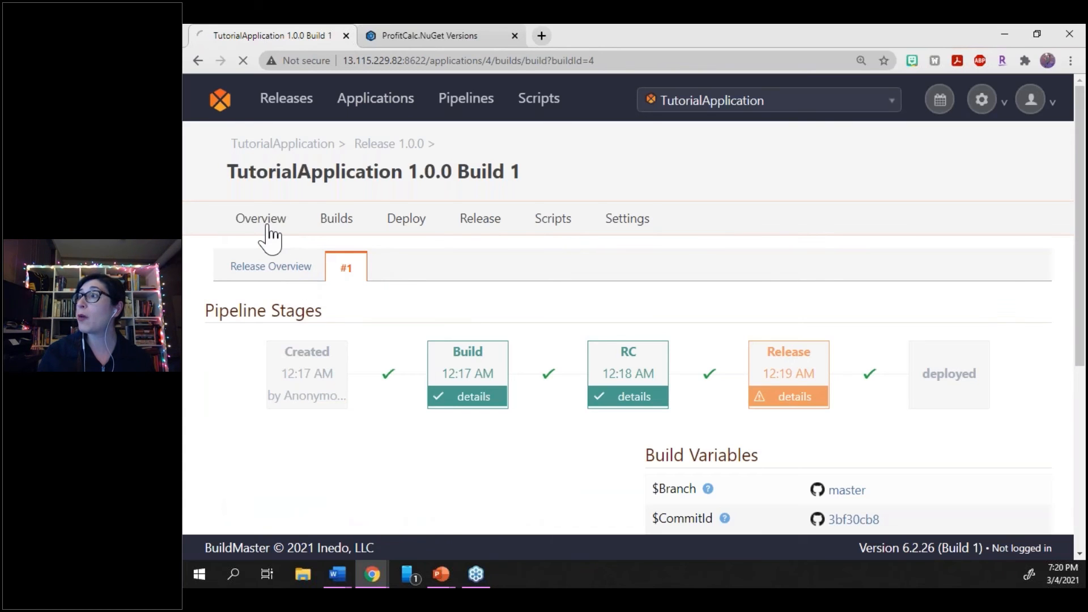
{"action": "scroll", "coordinate": [473, 318], "scroll_direction": "down", "scroll_amount": 2}
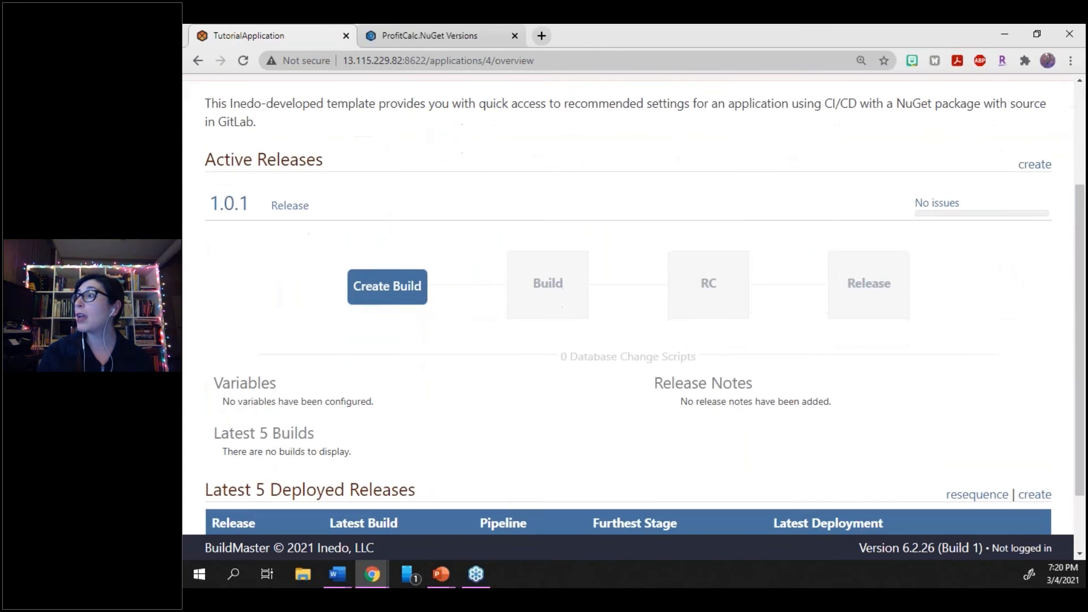
{"action": "scroll", "coordinate": [447, 369], "scroll_direction": "down", "scroll_amount": 1}
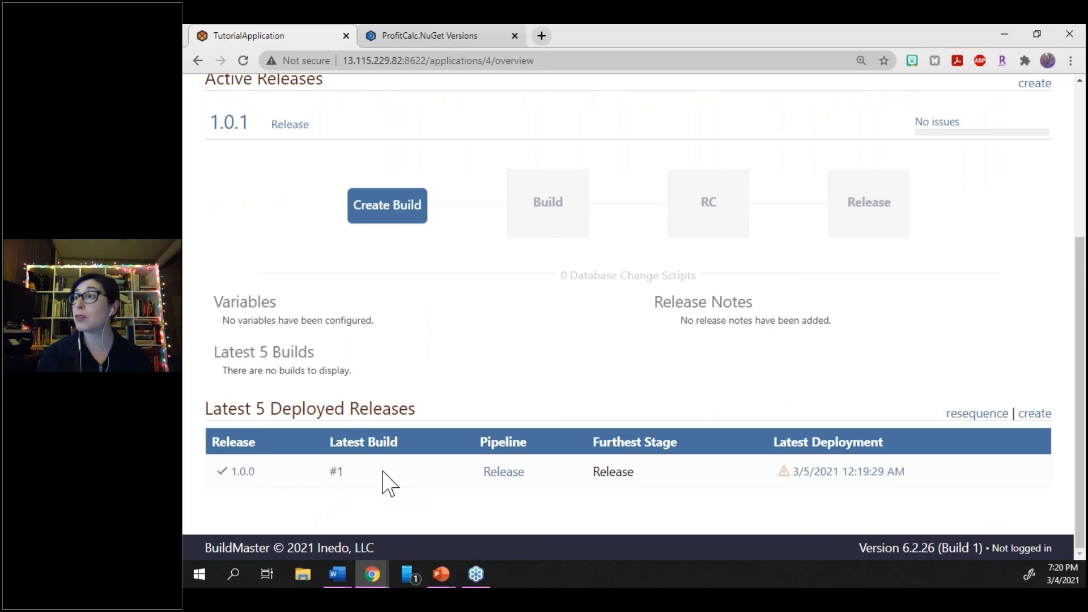
{"action": "scroll", "coordinate": [385, 482], "scroll_direction": "up", "scroll_amount": 1}
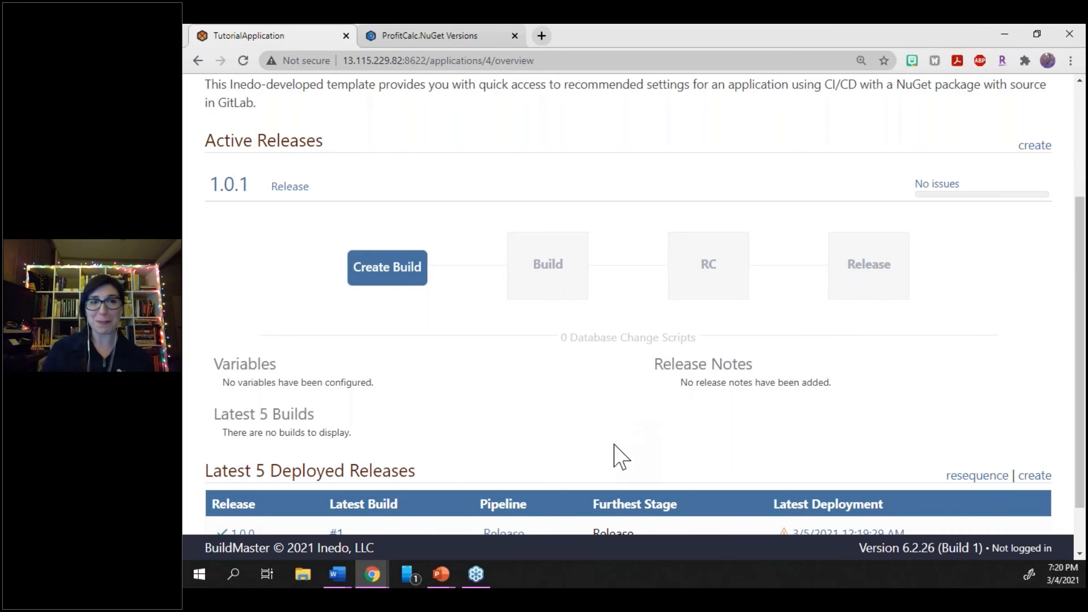
{"action": "scroll", "coordinate": [606, 393], "scroll_direction": "down", "scroll_amount": 1}
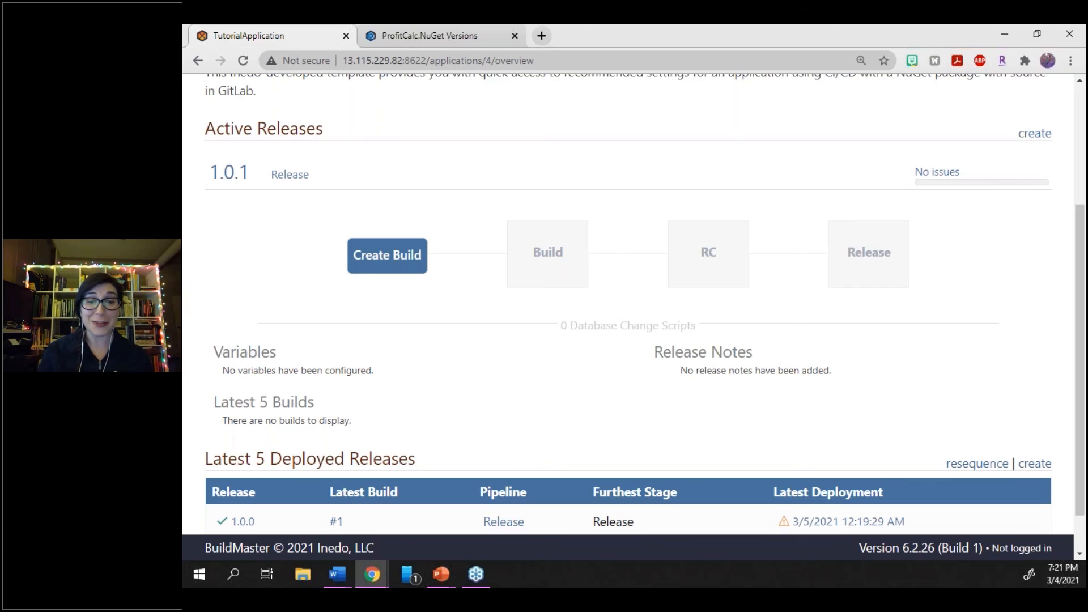
{"action": "key", "text": "alt+Tab"}
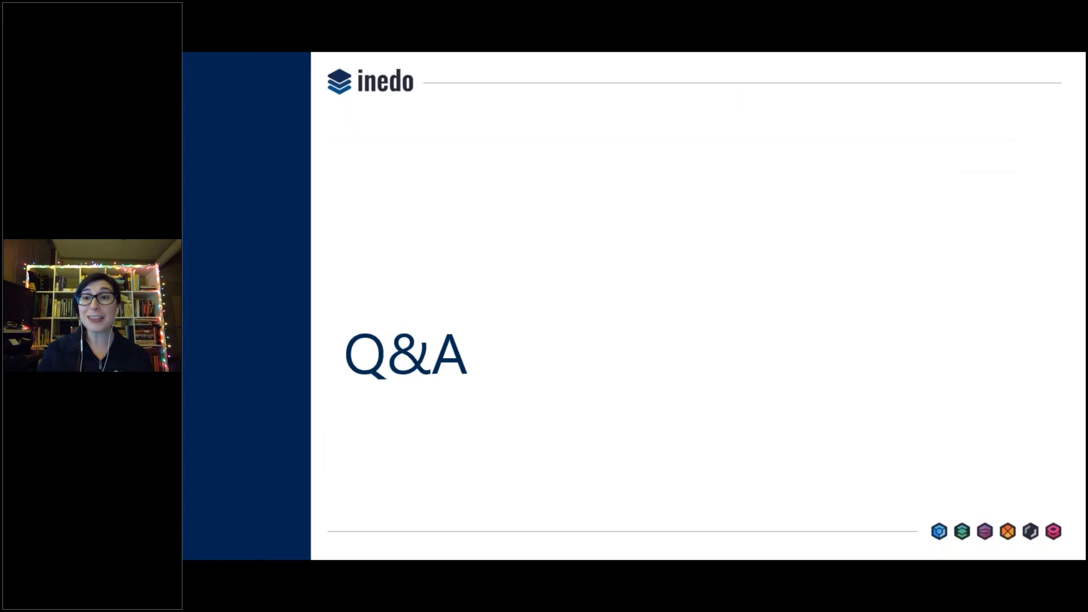